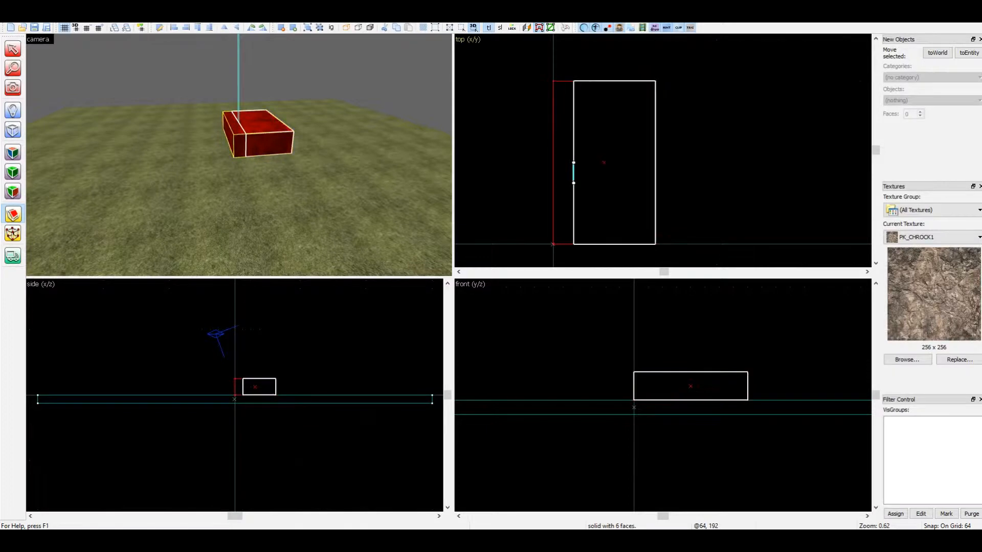
Clip the rock block into a five-by-eight grid of 64-unit square pieces in the top view
key("Return")
mouse_move(593, 162)
left_mouse_down()
mouse_move(594, 183)
mouse_move(635, 183)
left_mouse_up()
key("Return")
key("Return")
key("Return")
left_click_drag(614, 102, 635, 224)
key("Return")
key("Return")
key("Return")
key("Return")
key("Return")
key("Return")
Clip every square piece diagonally, upper-left to lower-right corner in the top view, to make triangular pieces
key("Return")
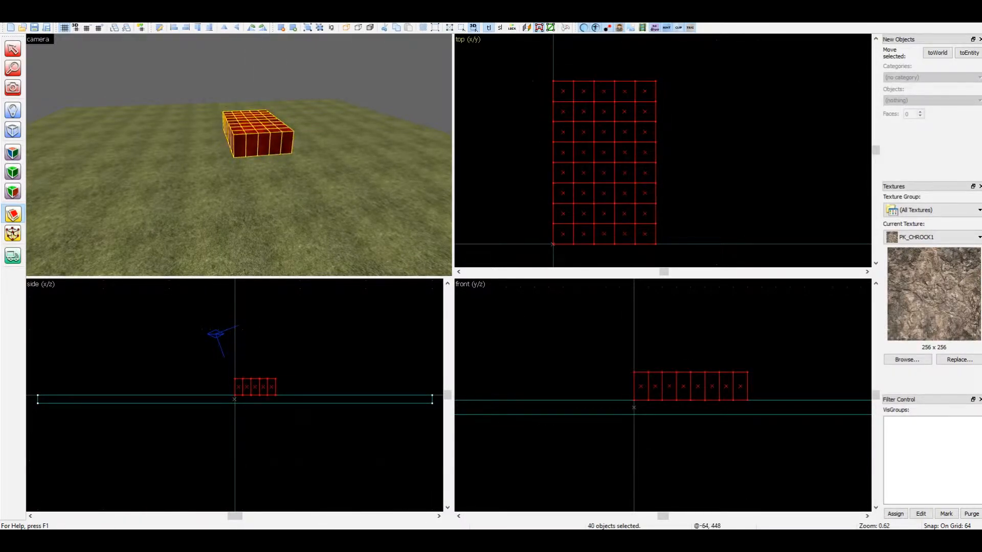
key("Return")
mouse_move(634, 80)
left_mouse_down()
mouse_move(656, 102)
mouse_move(573, 102)
mouse_move(573, 245)
left_mouse_up()
key("Return")
key("Return")
key("Return")
key("Return")
key("Return")
key("Return")
key("Return")
key("Return")
key("Return")
key("Return")
key("Return")
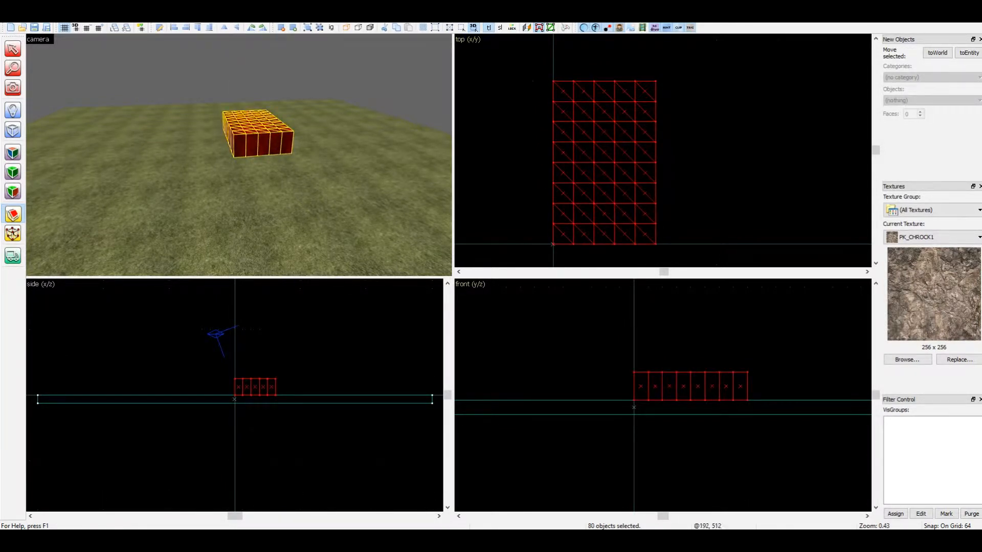
Invert the selection and hide everything except the triangulated rock block
key("z")
key("w")
key("d")
key("z")
key("shift+s")
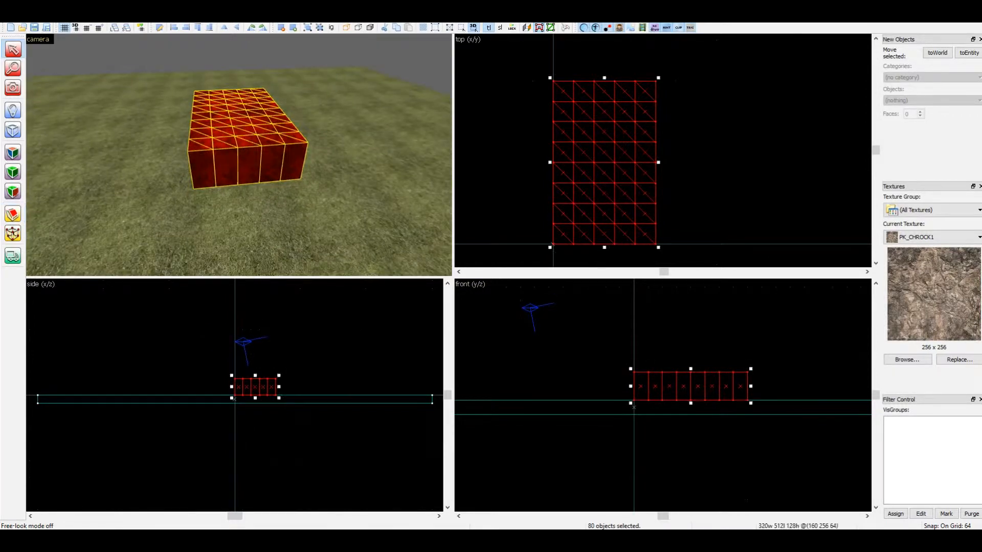
key("ctrl+i")
key("h")
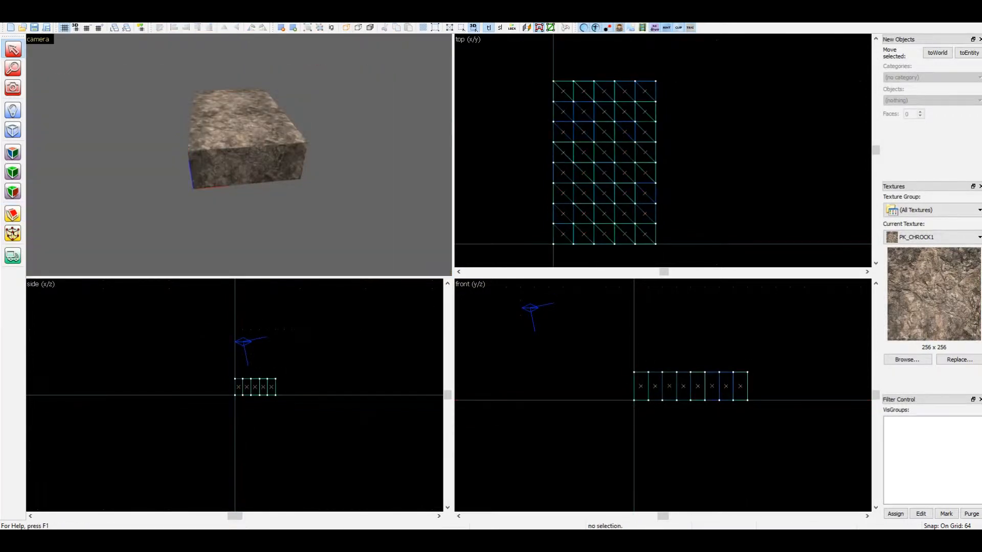
Group the triangular pieces of each of the five lengthwise columns into its own separate group
key("z")
key("w")
key("s")
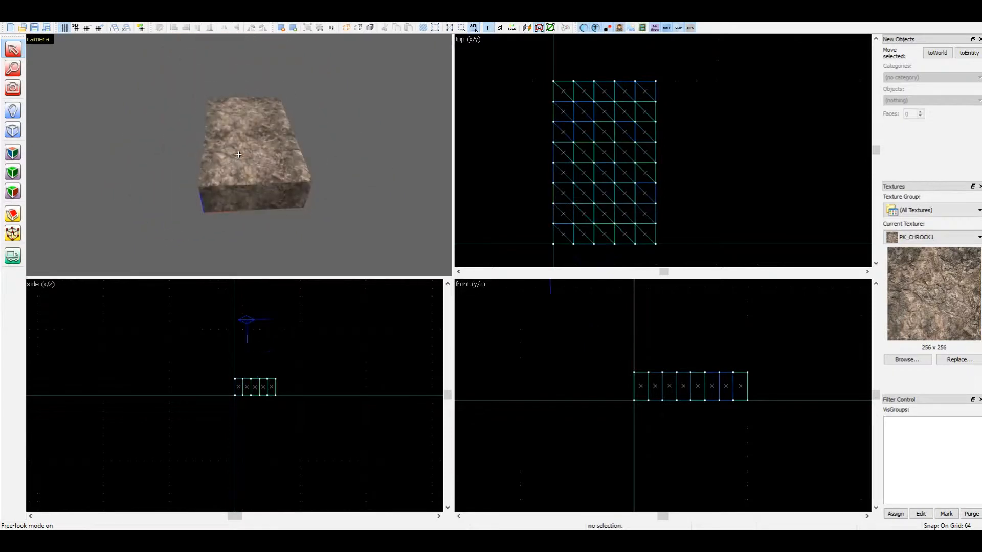
left_click_drag(216, 101, 210, 184, "ctrl")
key("ctrl+g")
left_click(231, 101)
left_click_drag(230, 100, 233, 180, "ctrl")
key("ctrl+g")
left_click(245, 101)
left_click_drag(244, 100, 255, 177, "ctrl")
key("ctrl+g")
left_click(258, 100)
left_click_drag(258, 100, 277, 175, "ctrl")
key("ctrl+g")
left_click(272, 100)
left_click_drag(272, 100, 299, 174, "ctrl")
key("ctrl+g")
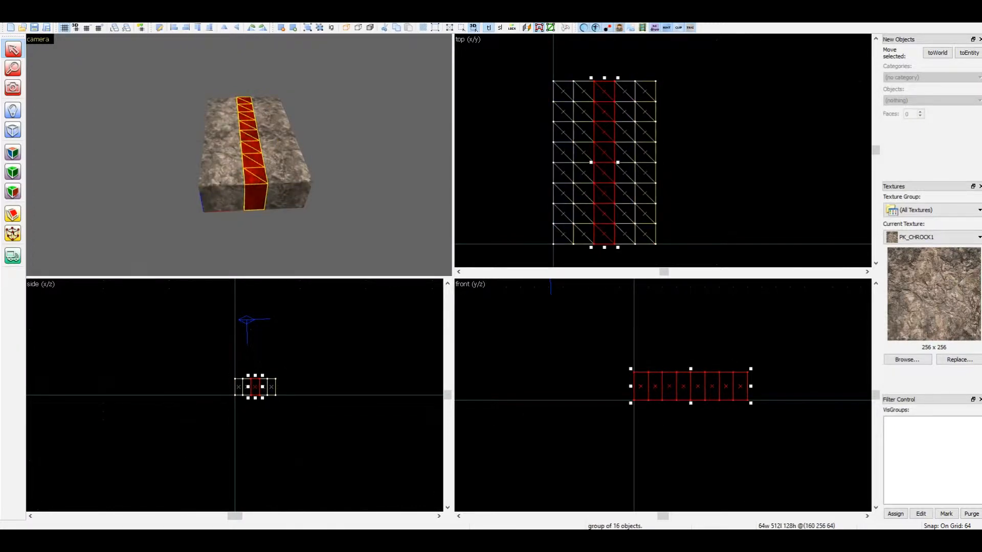
Combine the five column groups into one group and set the grid snap to 16
left_click_drag(273, 154, 212, 153, "ctrl")
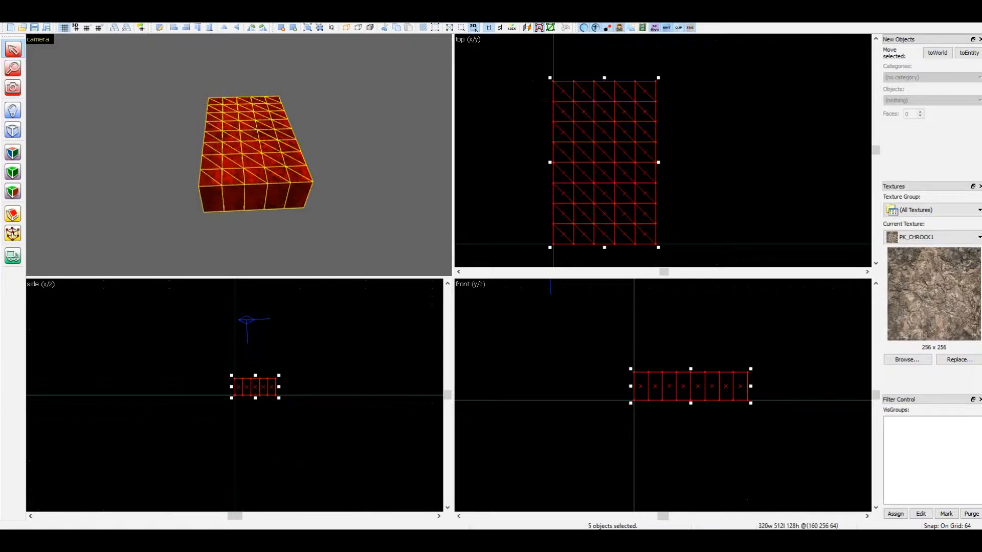
key("ctrl+g")
key("bracketleft")
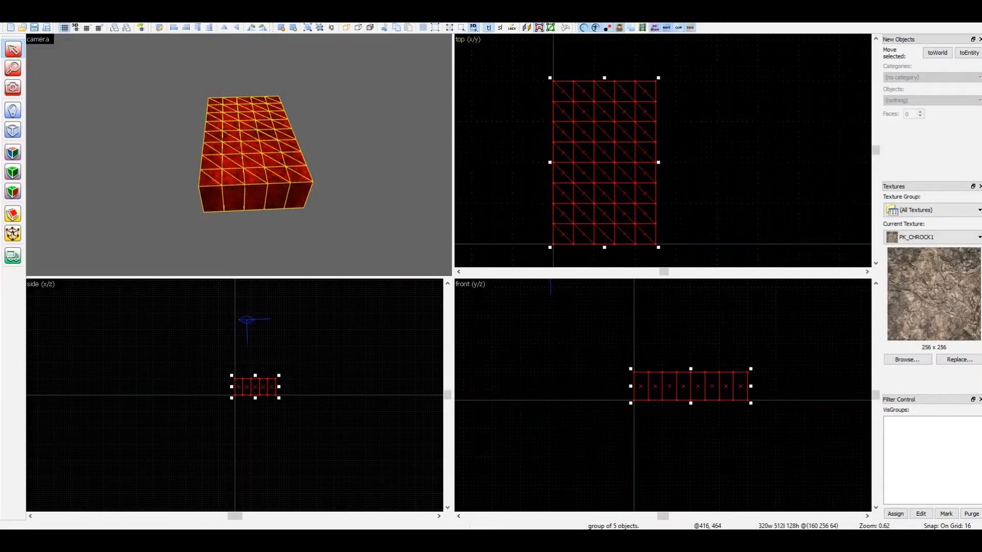
Turn on vertex manipulation for the combined group, showing only the corner vertices without edge midpoints
scroll(657, 101, "down", 2)
scroll(614, 153, "up", 2)
key("shift+v")
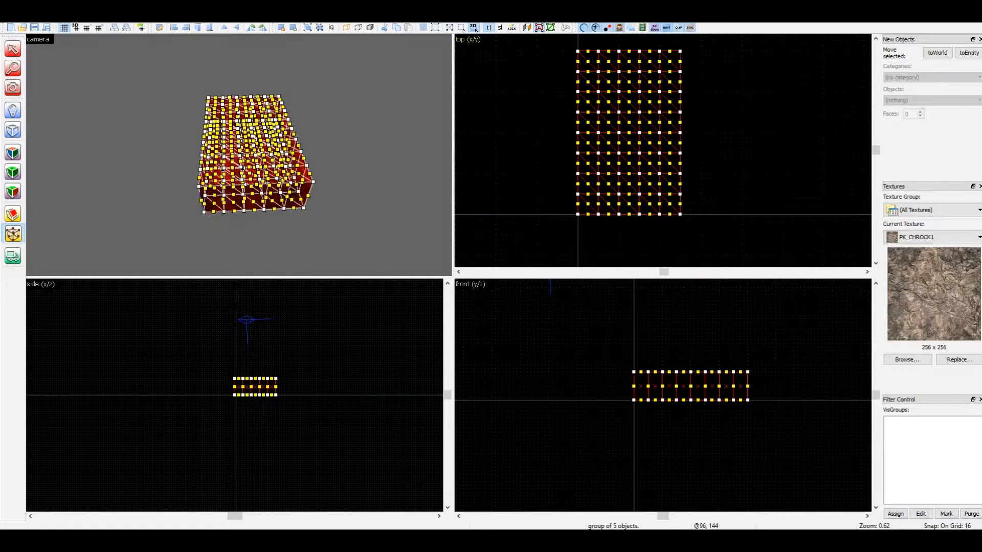
key("shift+z")
scroll(382, 210, "up", 3)
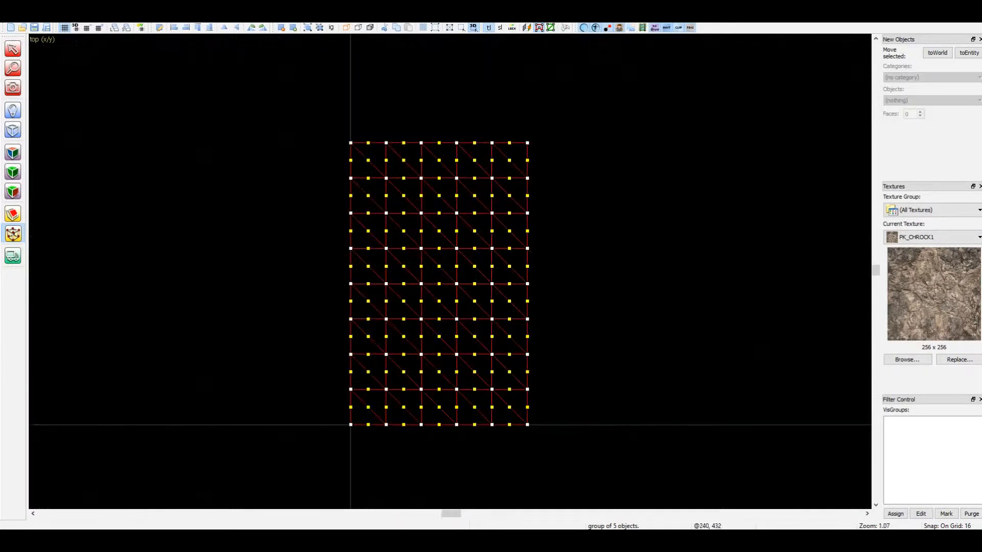
key("shift+v")
middle_click_drag(509, 222, 552, 165)
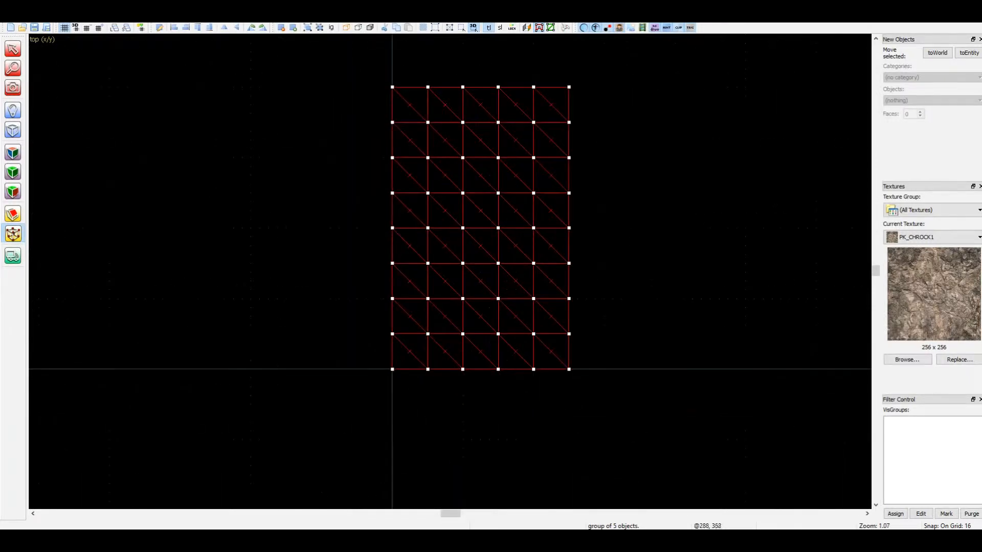
scroll(551, 165, "up", 1)
Move all vertices except those on the X=0 edge 48 units toward negative X, leaving the first column 16 units wide
mouse_move(604, 61)
left_mouse_down()
mouse_move(572, 92)
mouse_move(486, 417)
mouse_move(403, 431)
left_mouse_up()
key("Return")
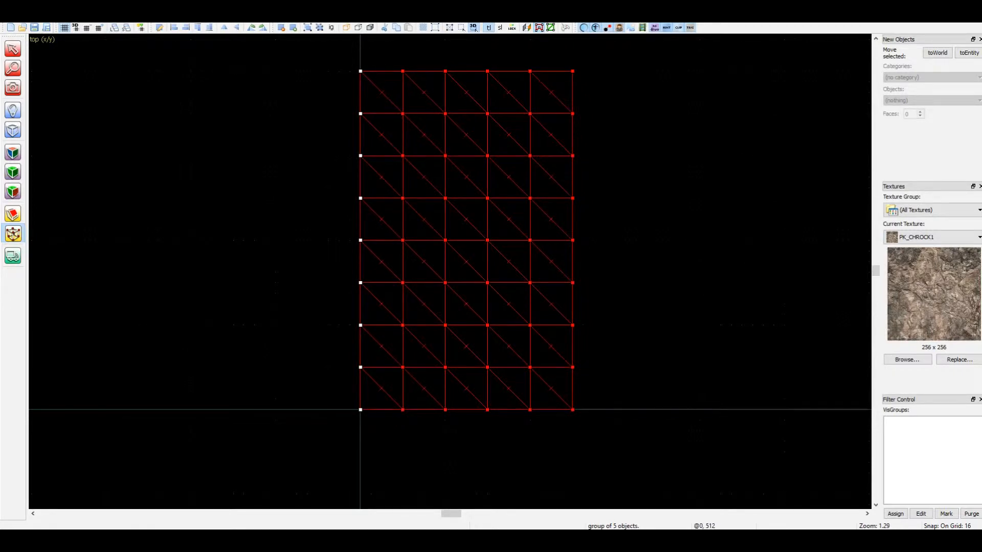
key("Left")
key("Left")
key("Left")
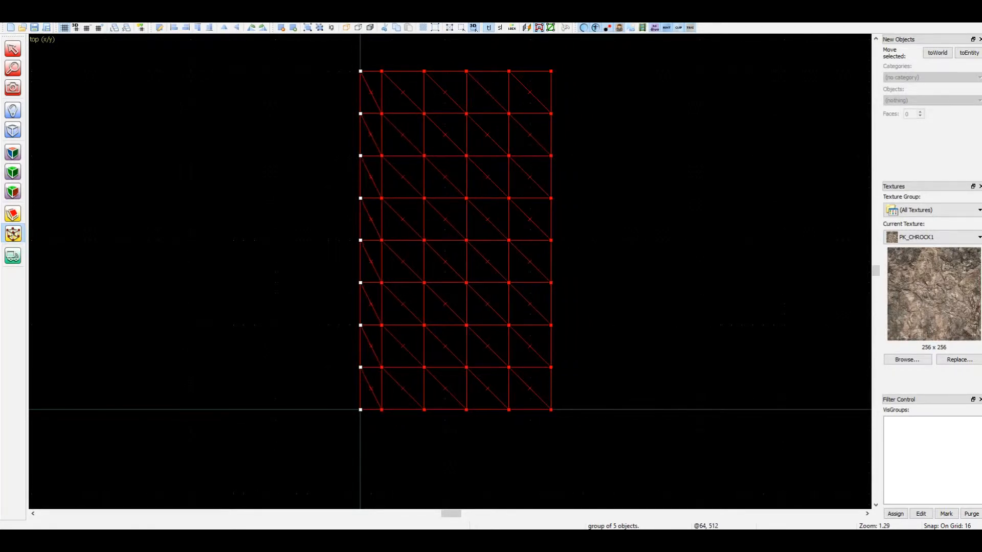
Narrow the second and third columns to 32 units each by shifting the vertices beyond them toward negative X
mouse_move(594, 60)
left_mouse_down()
mouse_move(571, 72)
mouse_move(423, 350)
mouse_move(413, 430)
left_mouse_up()
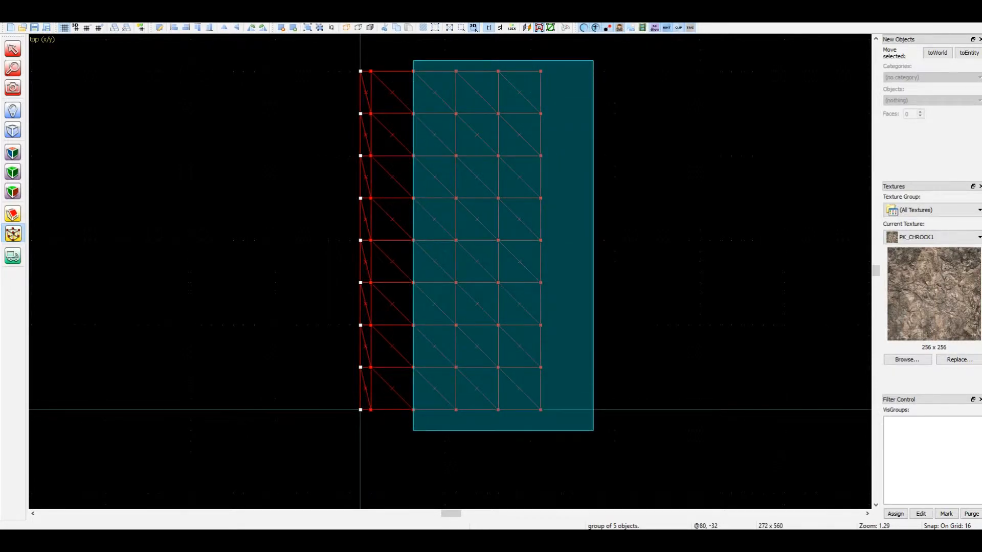
key("Return")
key("Left")
key("Left")
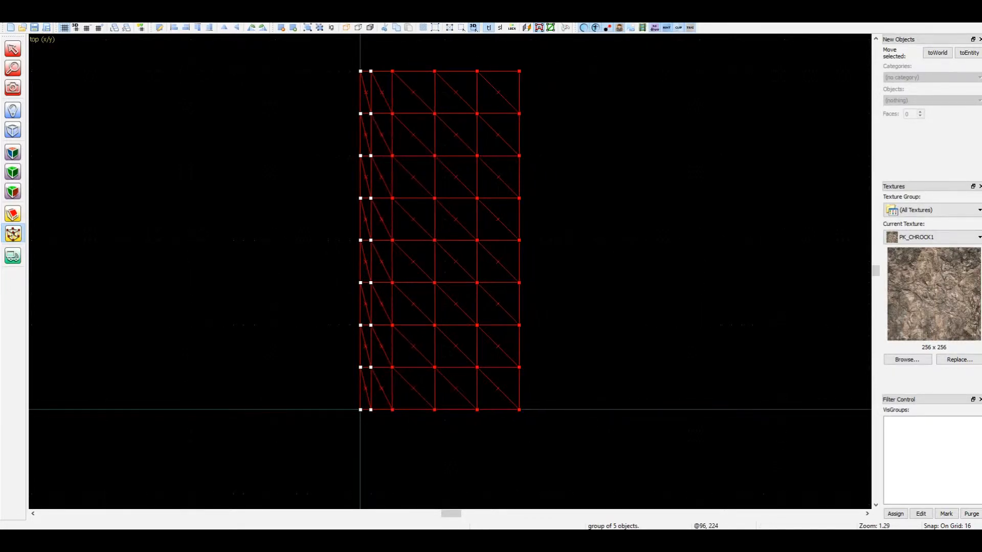
left_click_drag(604, 61, 423, 399)
key("Return")
Narrow the fourth column to 48 units by shifting the last two vertex lines, and leave vertex manipulation
key("Left")
key("Left")
left_click_drag(553, 71, 442, 422)
key("Return")
key("Left")
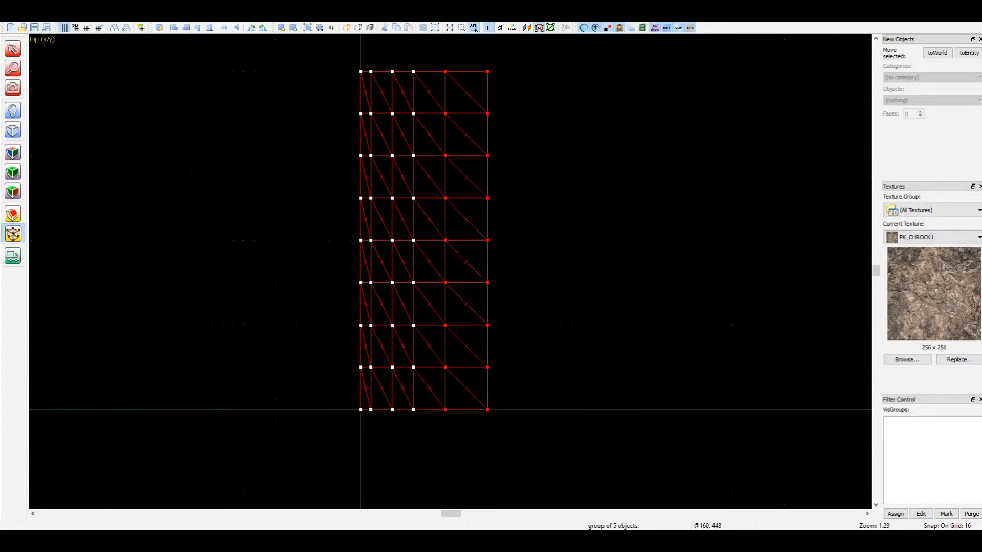
key("shift+z")
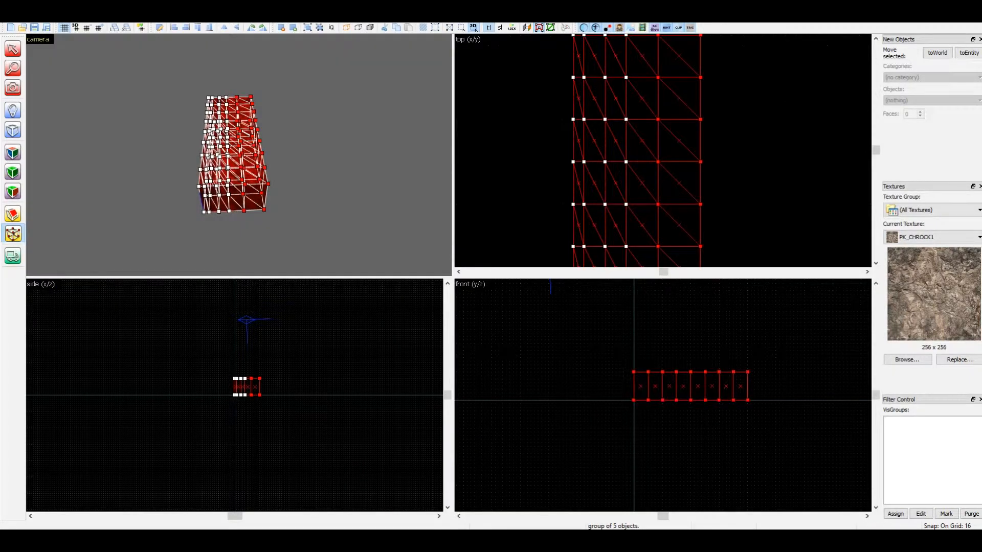
key("z")
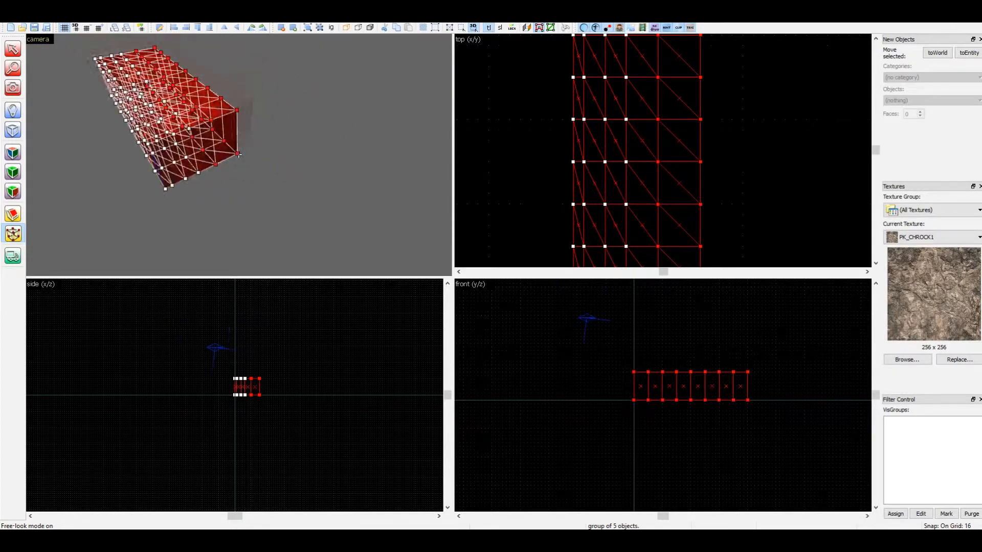
key("z")
key("shift+s")
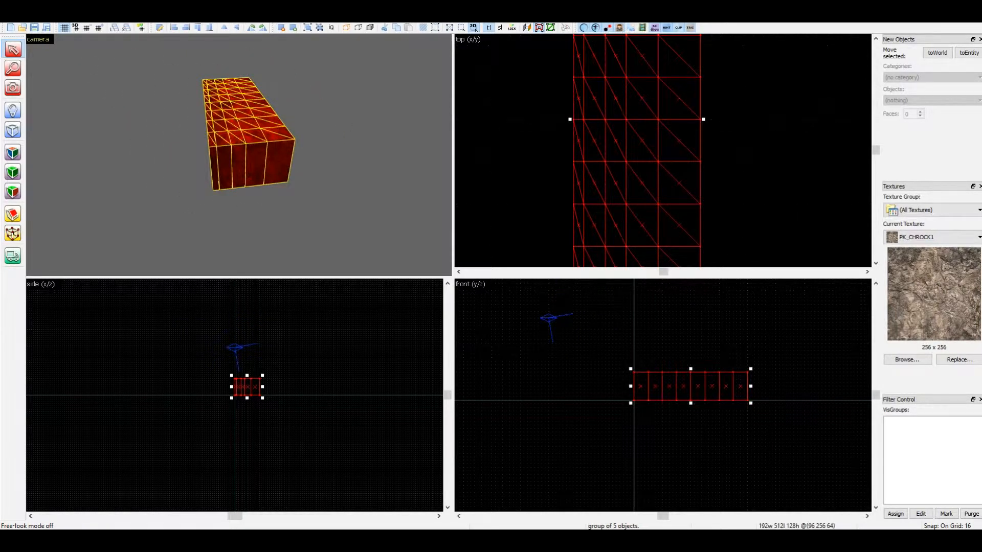
Raise all vertices except those on the X=0 edge by 128 units using vertex manipulation
scroll(663, 151, "down", 4)
scroll(663, 151, "up", 1)
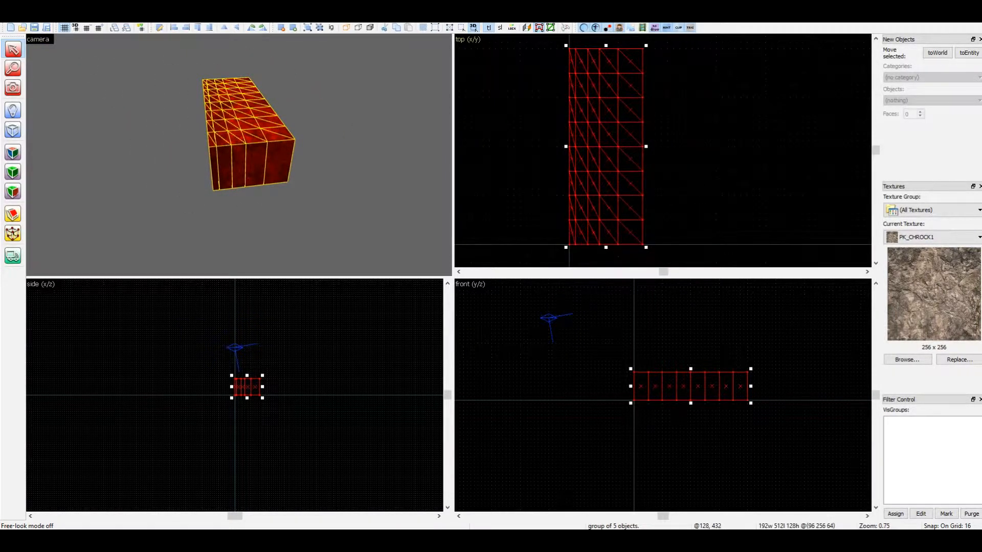
key("shift+v")
left_click_drag(680, 48, 574, 256)
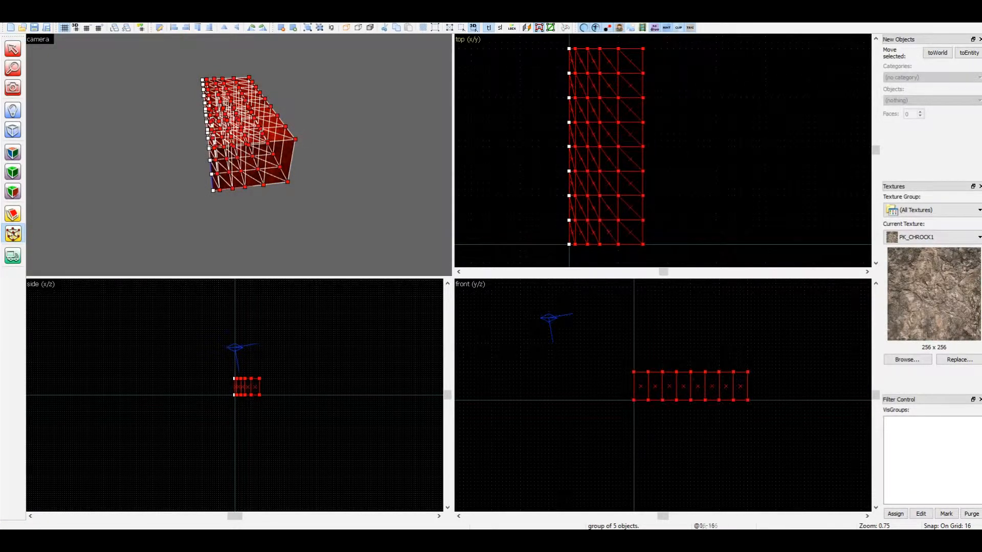
scroll(227, 345, "up", 5)
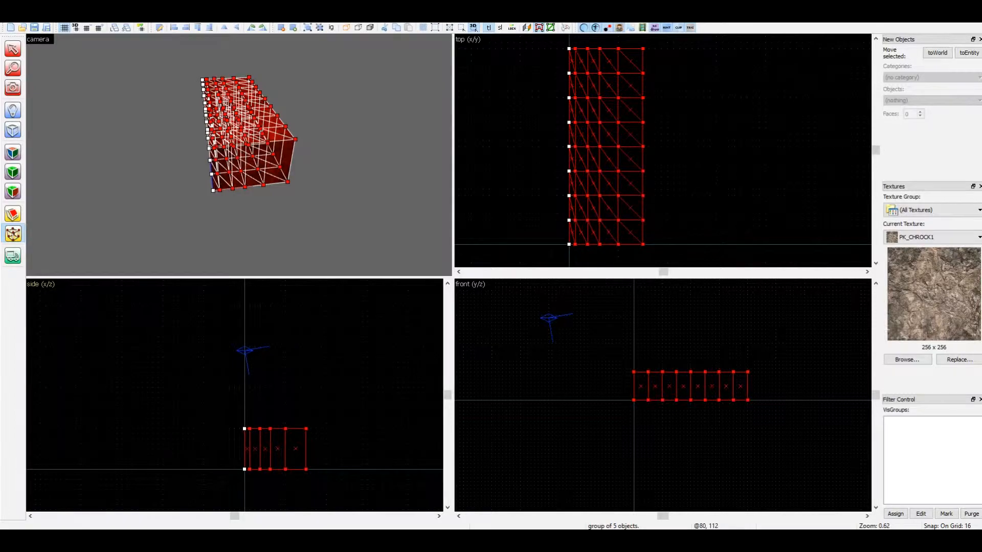
key("Up")
key("Up")
key("Up")
key("Up")
key("Up")
key("Up")
key("Up")
key("Up")
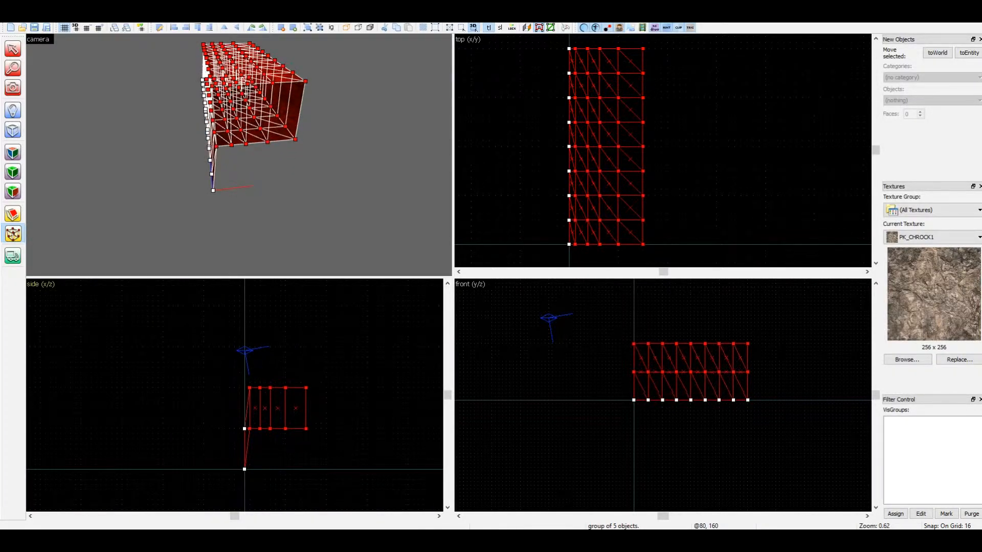
Raise all vertices beyond the first column by 96 units
left_click_drag(686, 48, 586, 264)
key("Up")
Raise all vertices beyond the second column by 64 units
key("Up")
key("Up")
key("Up")
key("Up")
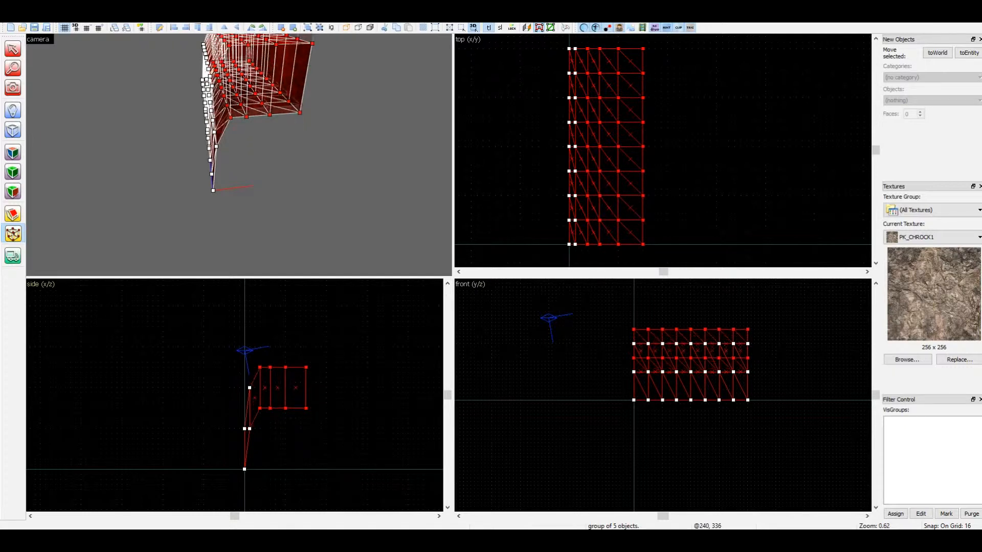
left_click_drag(704, 48, 592, 258)
key("Up")
key("Up")
key("Up")
key("Up")
Raise the last two vertex lines by 48 units to finish the curved profile, and leave vertex manipulation
left_click_drag(711, 54, 622, 220)
scroll(641, 214, "down", 1)
left_click_drag(681, 249, 615, 49)
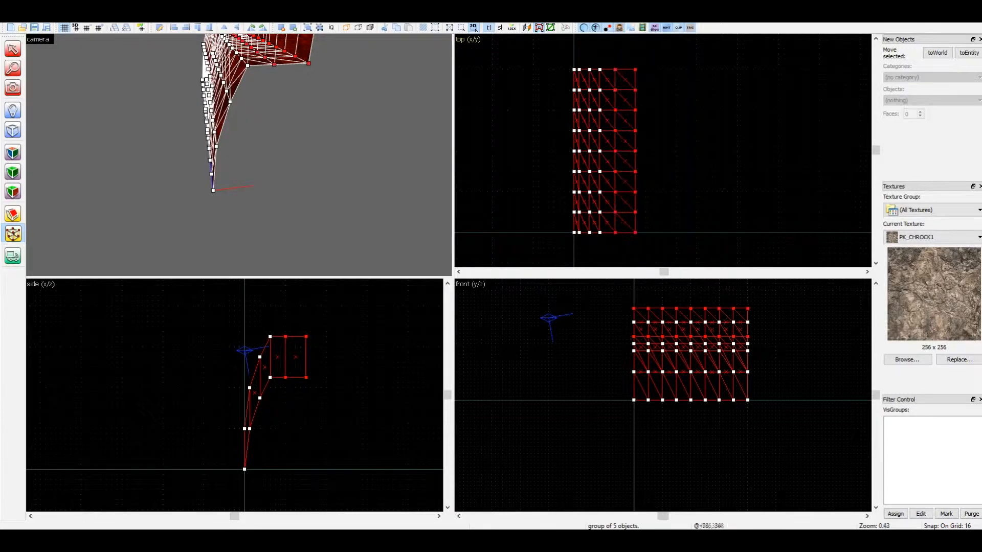
key("Up")
key("Up")
key("Up")
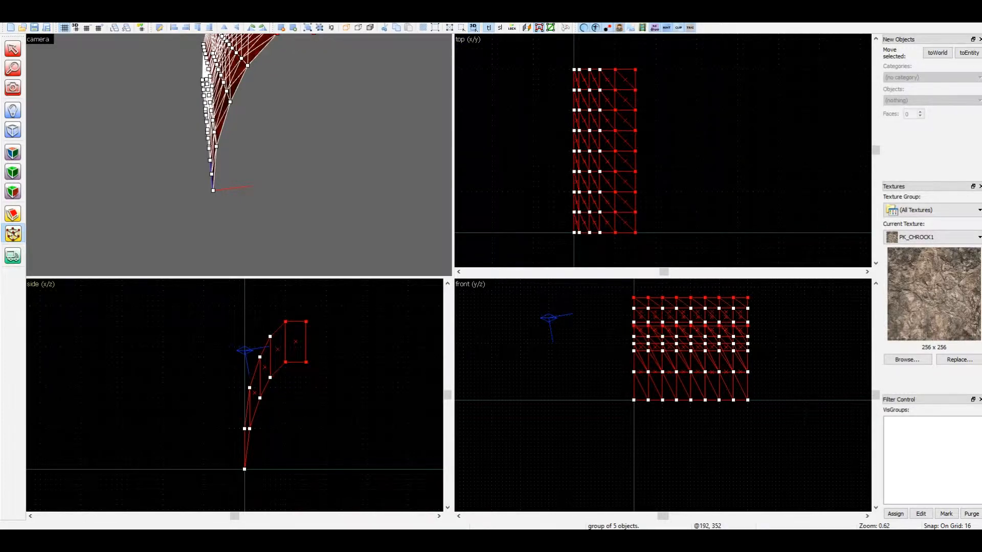
key("z")
key("a")
key("z")
key("shift+v")
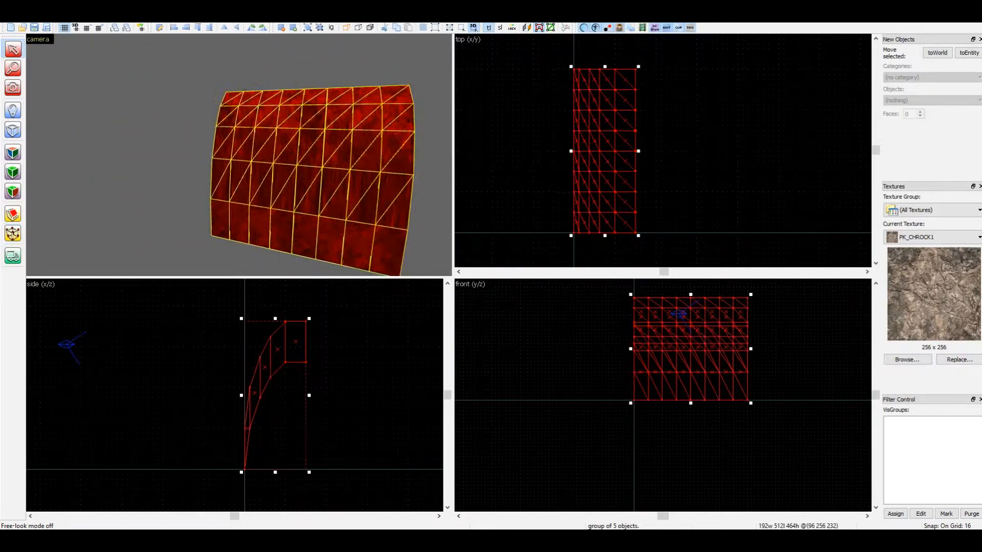
Deselect the group, open the surface properties and select all faces on the outer side of the curved wall
key("Escape")
key("z")
key("a")
key("z")
key("shift+z")
key("shift+a")
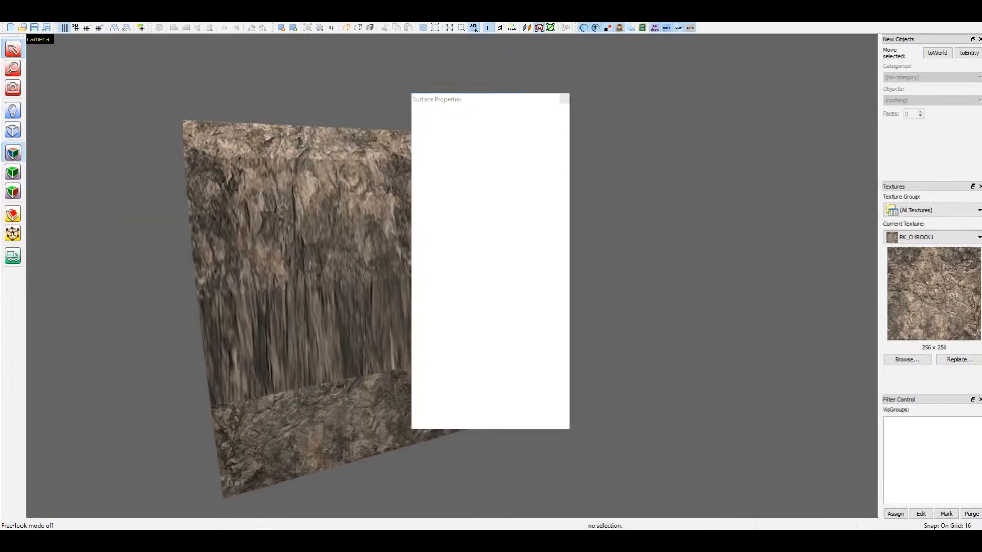
left_click_drag(519, 103, 741, 101)
mouse_move(535, 381)
left_mouse_down("ctrl")
mouse_move(243, 445)
mouse_move(249, 366)
mouse_move(227, 330)
mouse_move(542, 307)
mouse_move(537, 220)
mouse_move(491, 146)
mouse_move(205, 139)
mouse_move(225, 205)
mouse_move(379, 246)
mouse_move(497, 184)
mouse_move(256, 184)
left_mouse_up("ctrl")
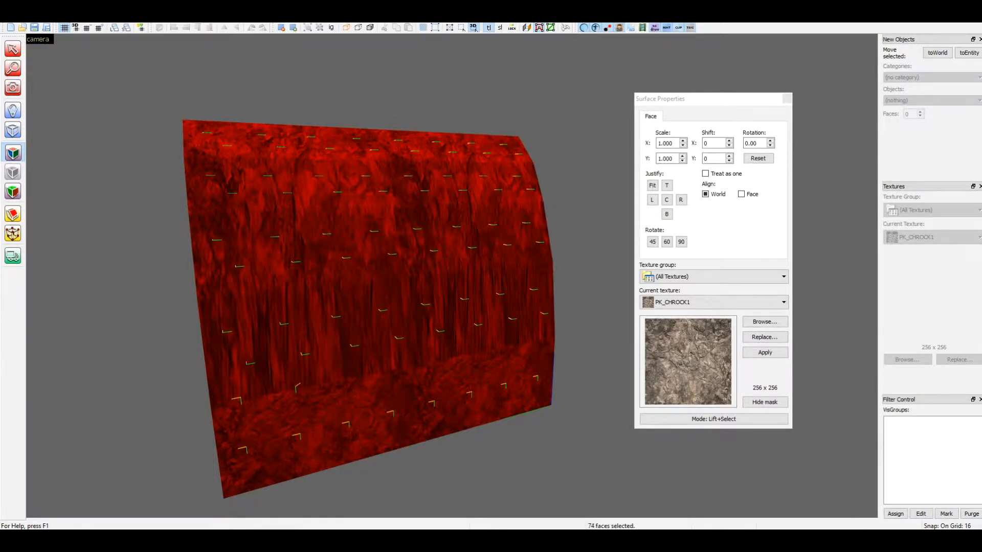
Hide the selection mask, align the selected faces' textures to World with Treat as one enabled, and close the surface properties
left_click(765, 402)
left_click(705, 174)
left_click(706, 194)
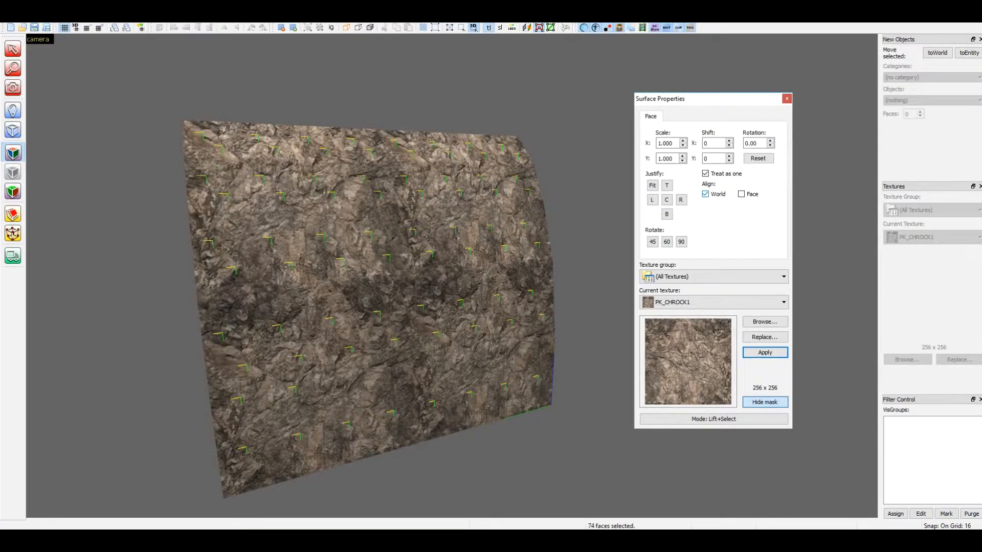
left_click(787, 99)
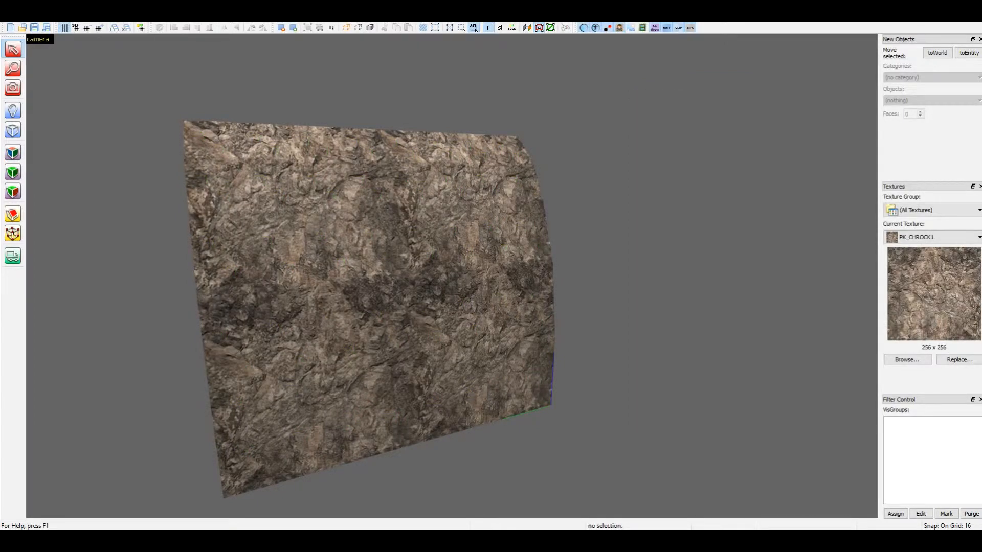
Select the wall group for vertex manipulation and move all vertex rows except the two end rows 16 units toward negative X
key("shift+z")
key("z")
key("d")
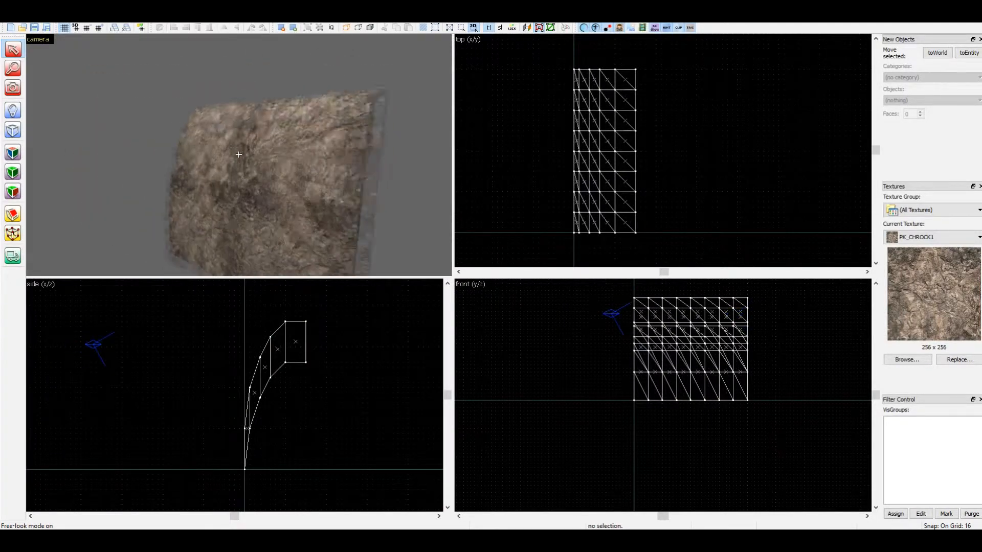
key("z")
left_click(238, 155)
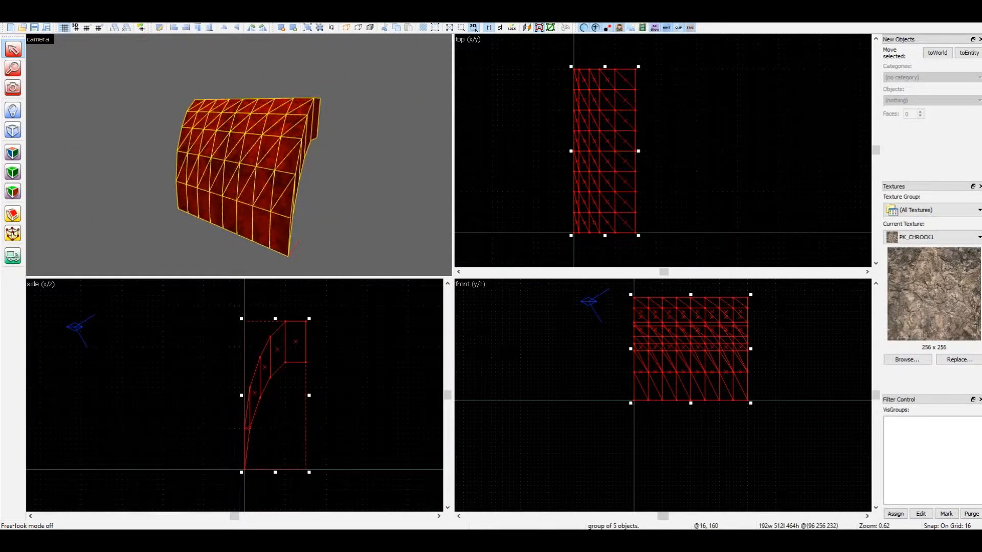
key("shift+v")
left_click_drag(549, 90, 652, 217)
key("Left")
Bulge the wall's middle by shifting three smaller bands of inner vertex rows another 16 units each toward negative X
left_click_drag(553, 105, 637, 198)
key("Left")
left_click_drag(548, 140, 632, 199)
key("Left")
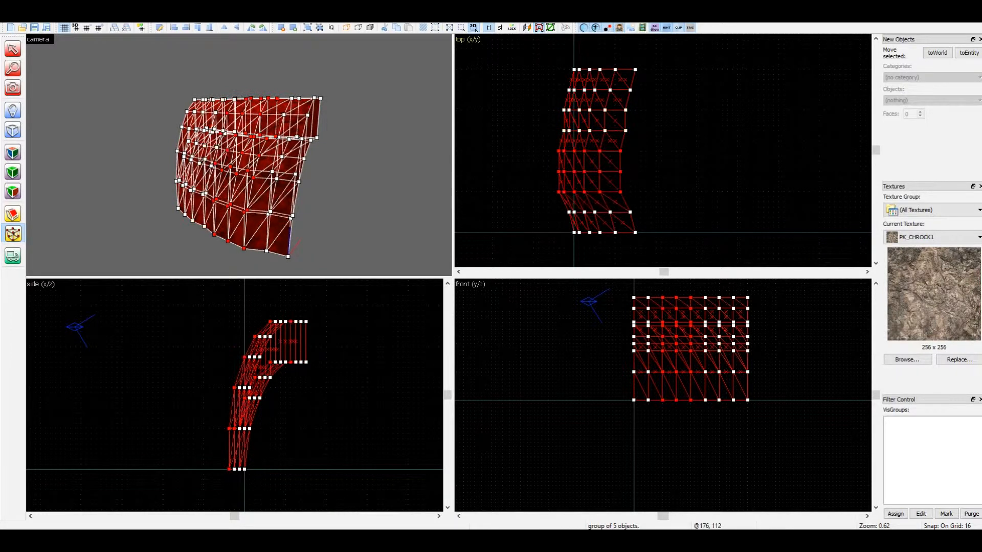
left_click_drag(548, 122, 632, 152)
key("Left")
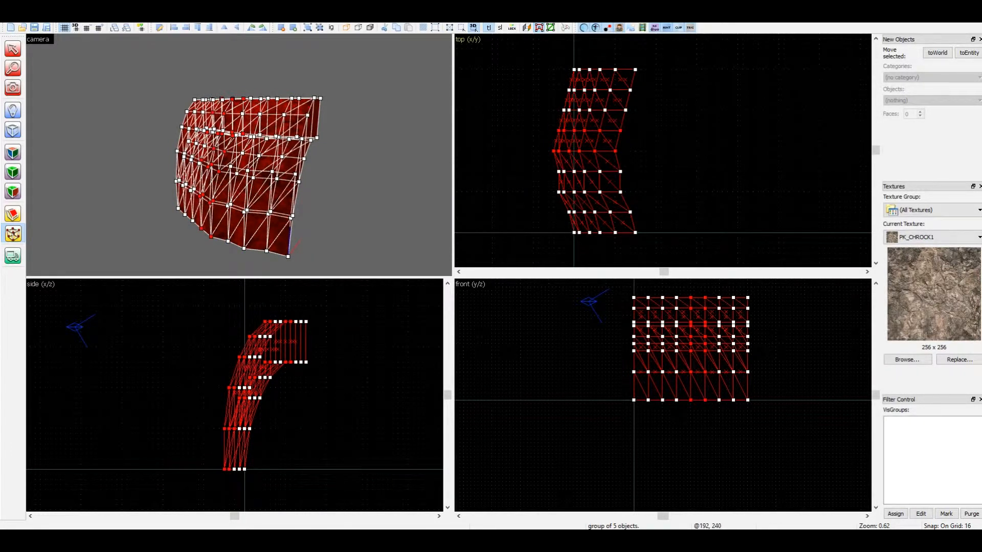
Shift the selected two vertex rows 16 units toward positive X, and raise three progressively smaller bands of inner rows 16 units each
key("Right")
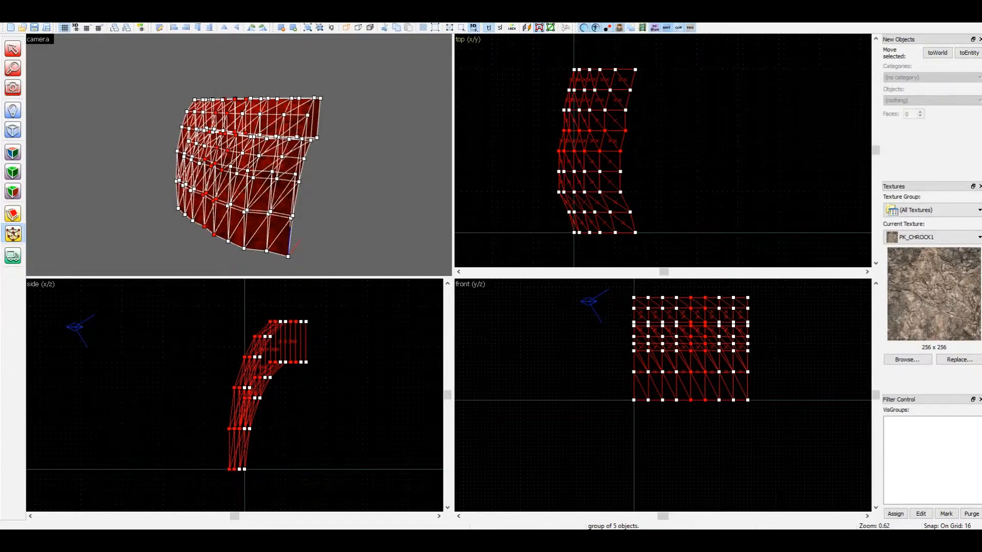
left_click_drag(548, 83, 652, 214)
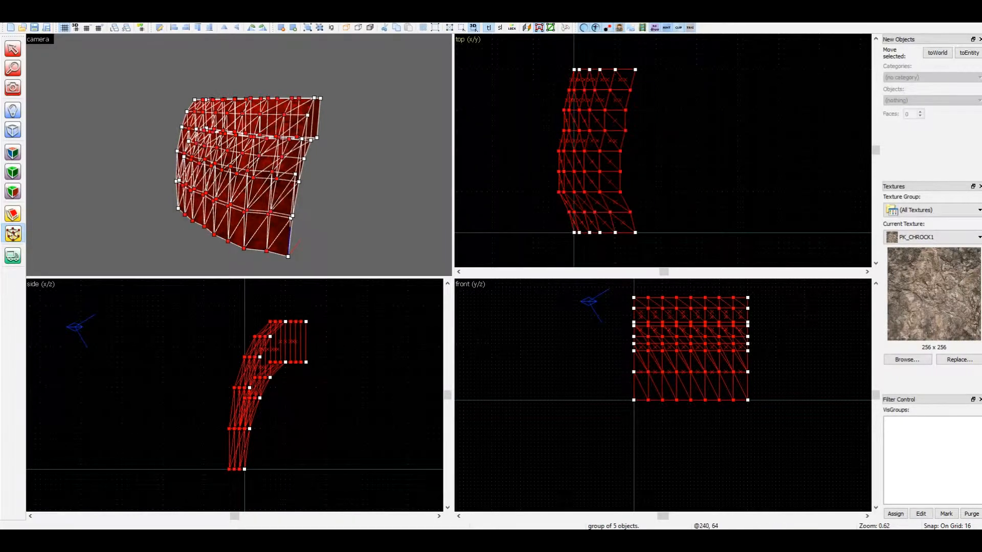
scroll(663, 395, "up", 2)
key("Up")
left_click_drag(554, 104, 640, 208)
scroll(663, 395, "up", 1)
key("Up")
left_click_drag(543, 140, 637, 193)
key("Up")
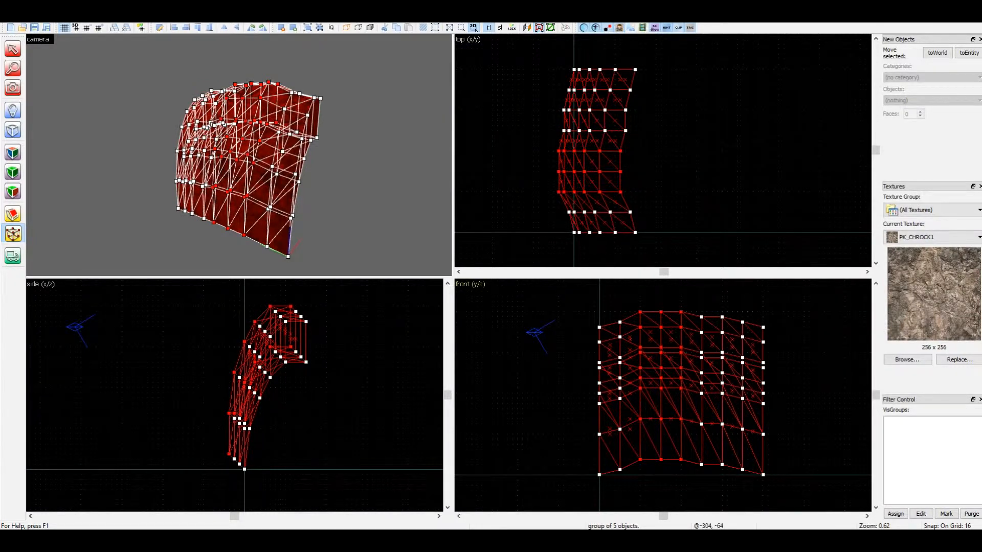
key("shift+s")
key("Escape")
Examine the textured face and uneven top of the wall in an enlarged camera view
key("z")
key("z")
key("shift+z")
key("z")
key("w")
key("s")
key("z")
left_click(370, 27)
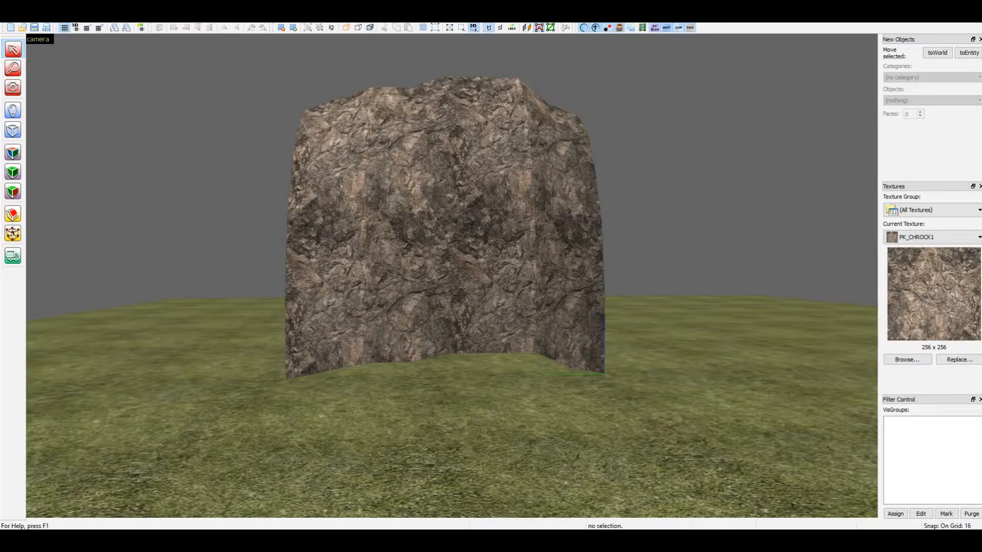
Select the wall group and lower it 48 units so its raised base sinks into the grass floor
left_click(446, 231)
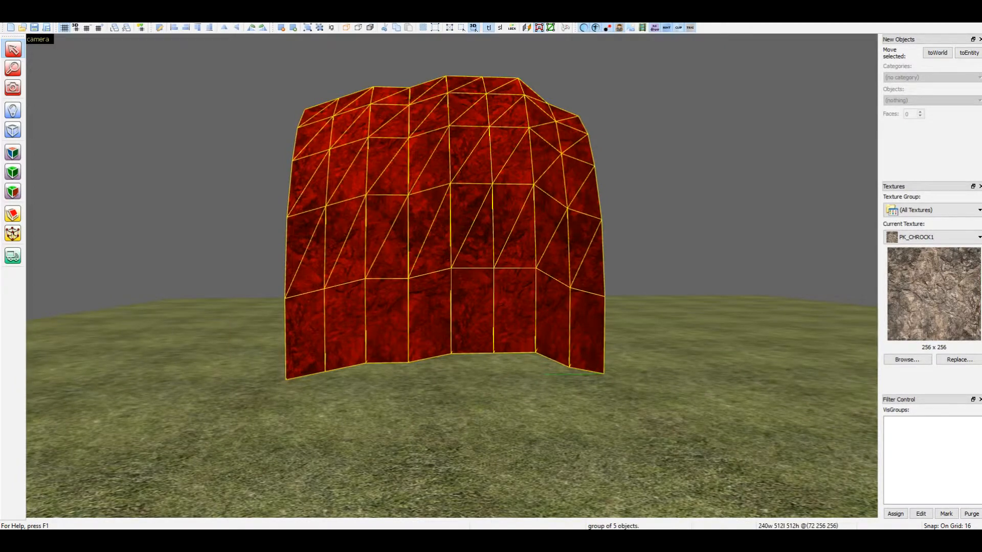
key("shift+z")
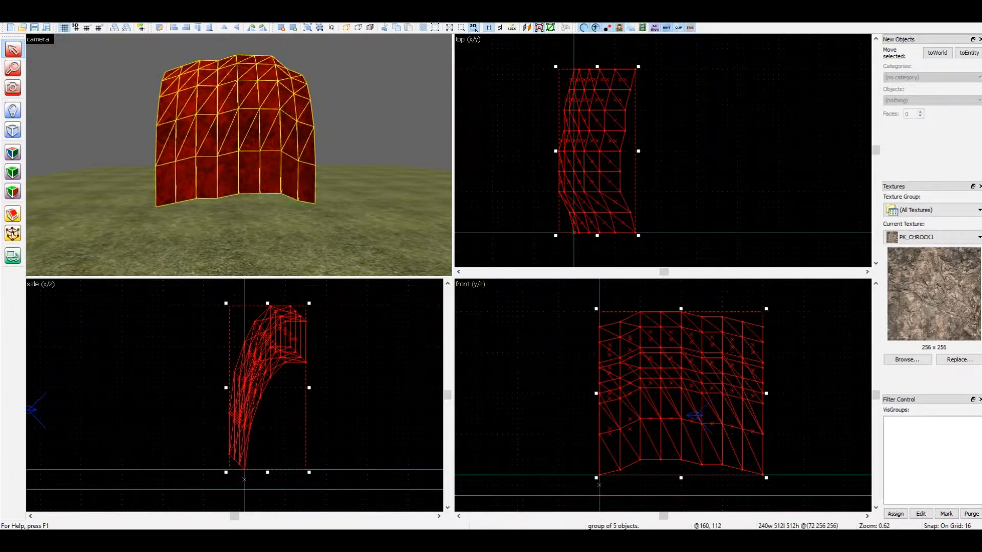
scroll(662, 395, "up", 3)
key("Down")
key("Down")
key("Down")
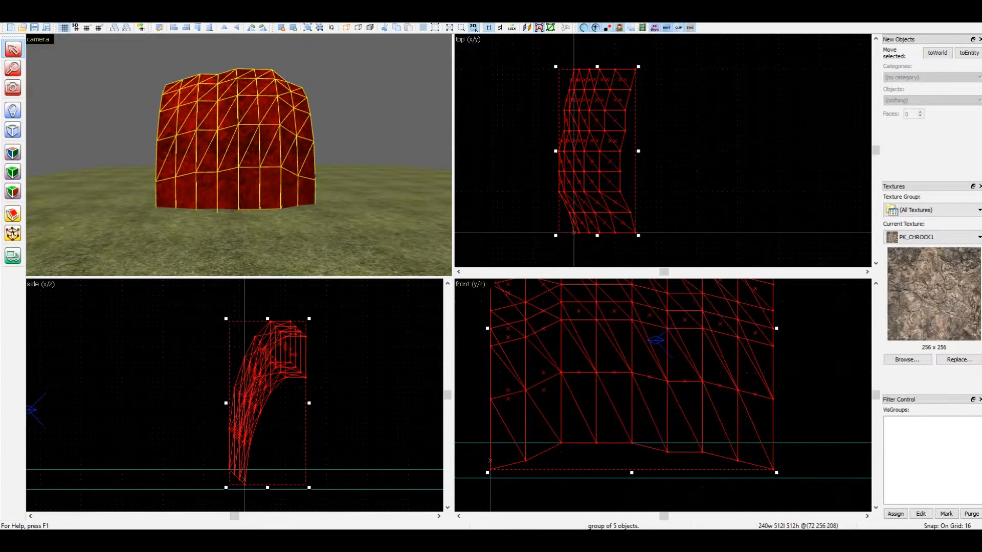
key("Escape")
Fly around the lowered wall and examine its shape and ground contact from the side and the front
key("z")
key("w")
key("d")
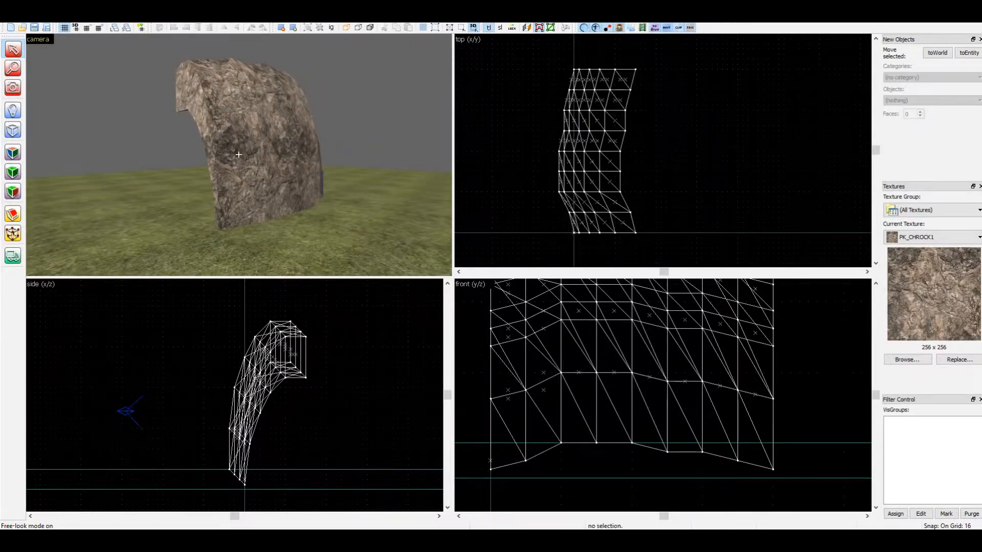
key("w")
key("d")
key("a")
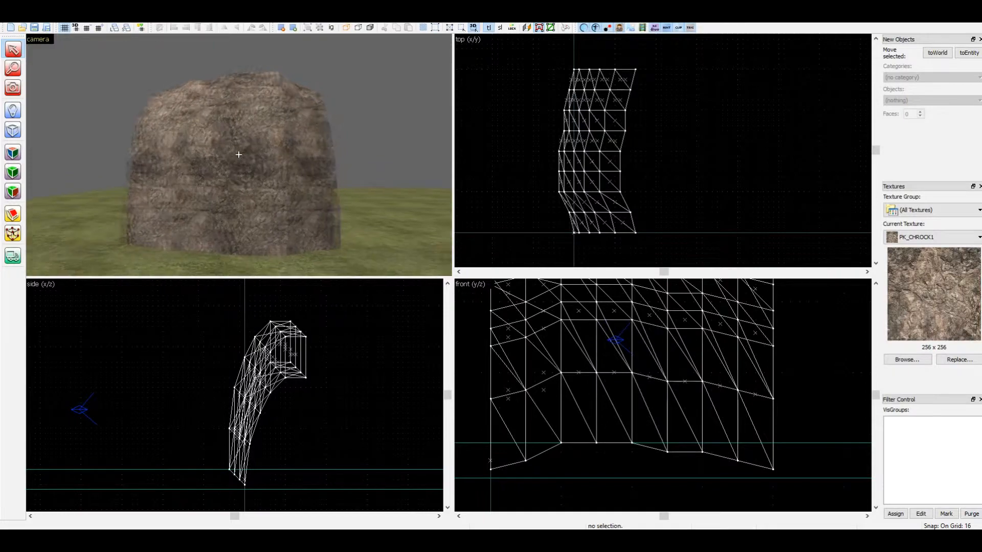
key("d")
key("a")
key("z")
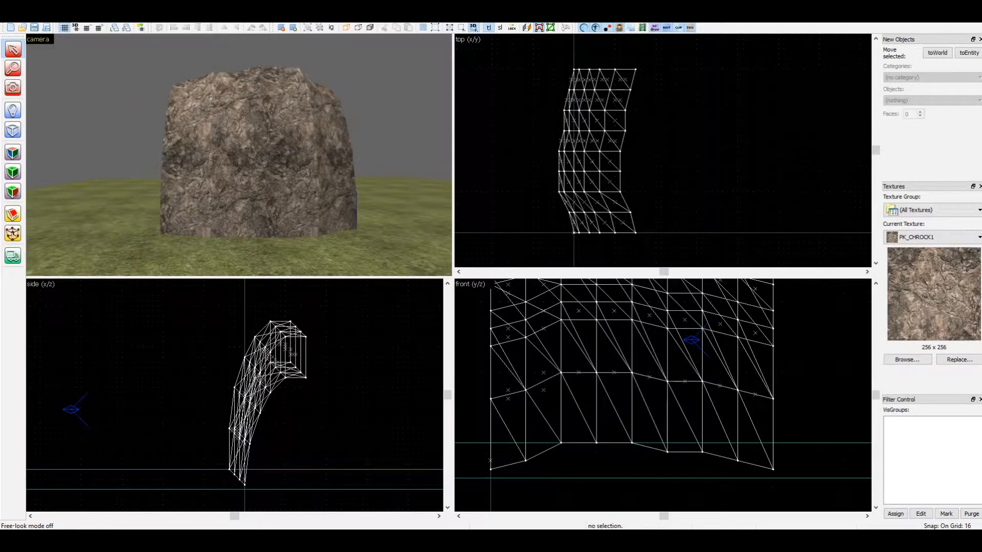
Copy the wall group 512 units toward negative Y against the original's end, and nudge the copy 16 units toward negative X to align the seam
left_click(238, 154)
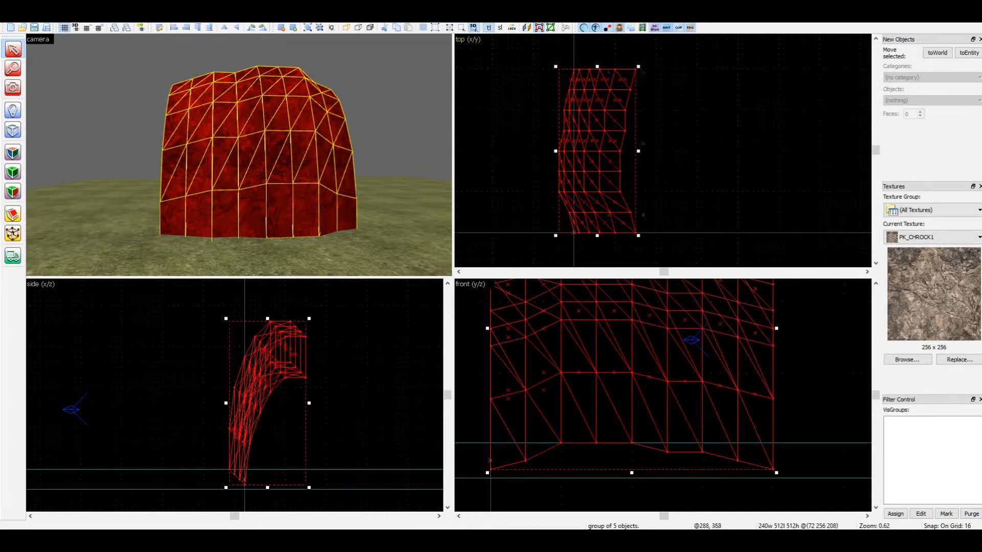
scroll(660, 122, "down", 3)
scroll(681, 205, "up", 1)
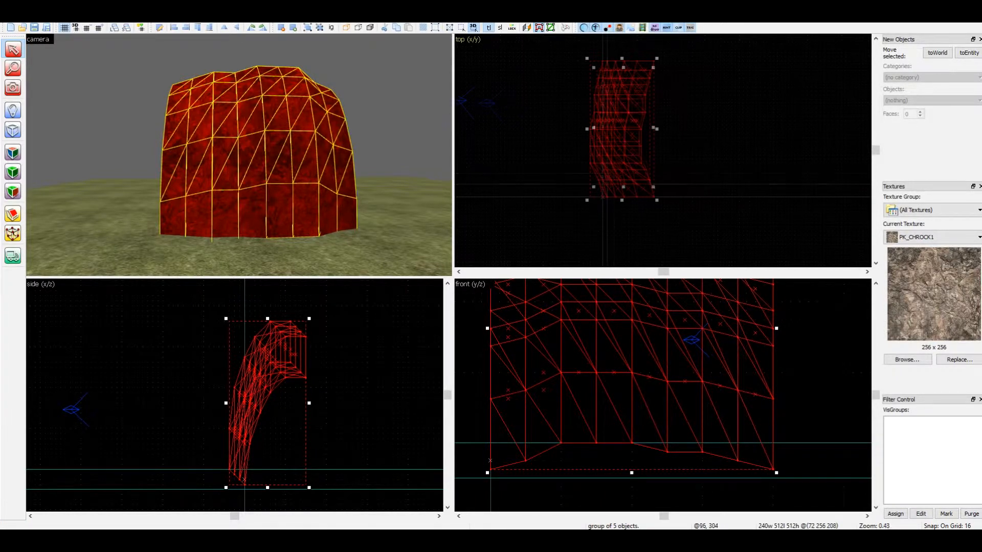
mouse_move(616, 90)
left_mouse_down("shift")
mouse_move(616, 213)
mouse_move(619, 203)
left_mouse_up("shift")
scroll(615, 173, "up", 2)
scroll(615, 170, "up", 1)
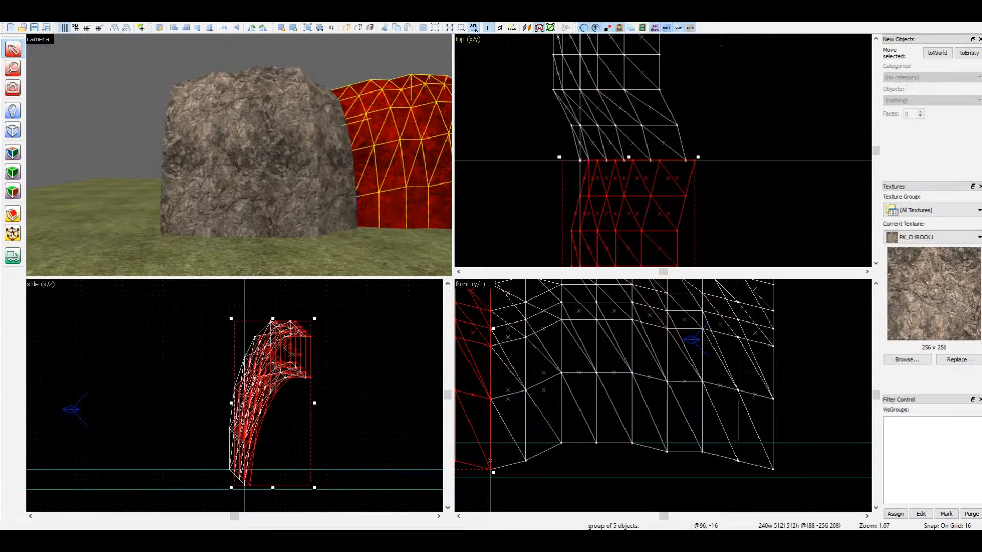
key("Left")
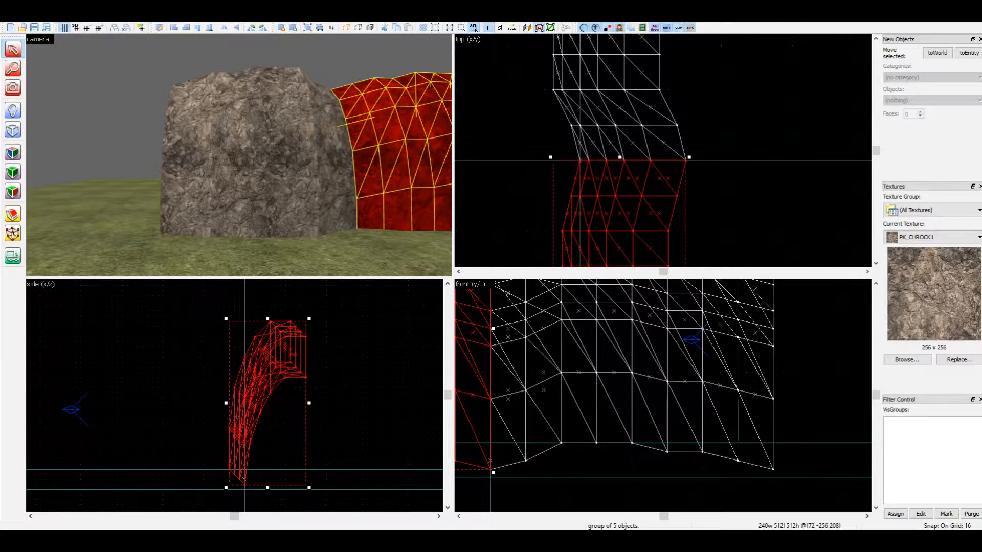
In vertex manipulation on both walls, move the seam row 16 units toward negative X, then shift it and the adjacent original-wall row another 16 and raise both 16
key("ctrl+a")
key("shift+v")
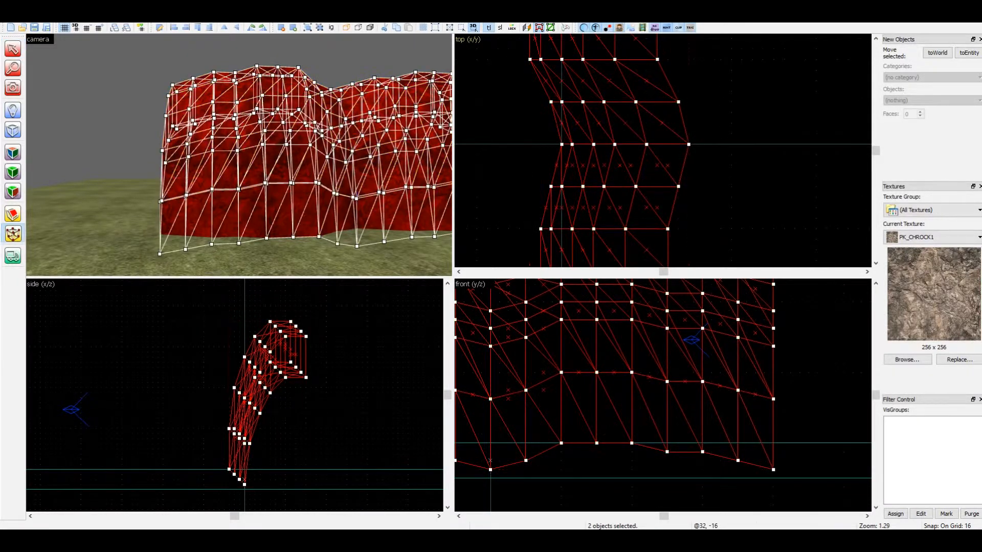
left_click_drag(509, 123, 700, 156)
key("Left")
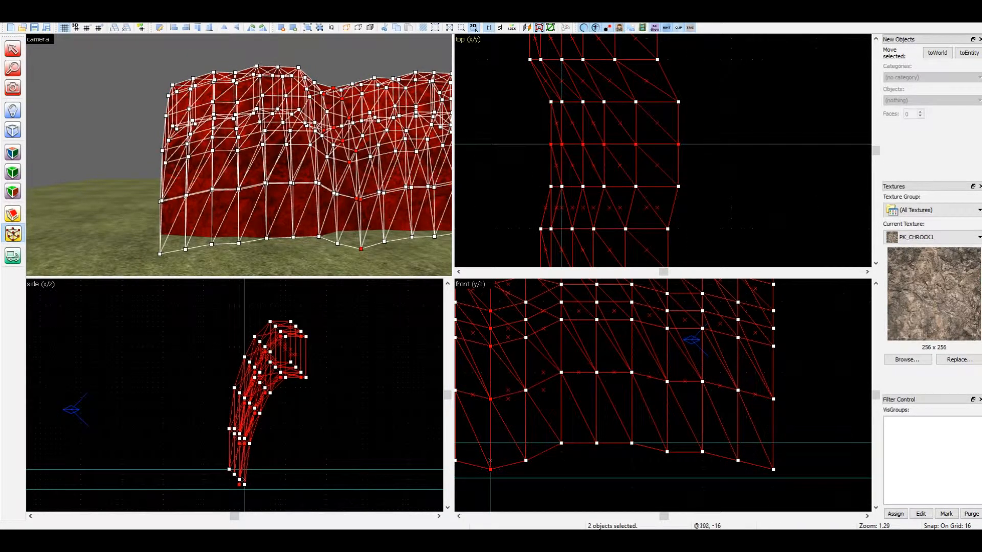
left_click_drag(540, 90, 700, 176)
key("Left")
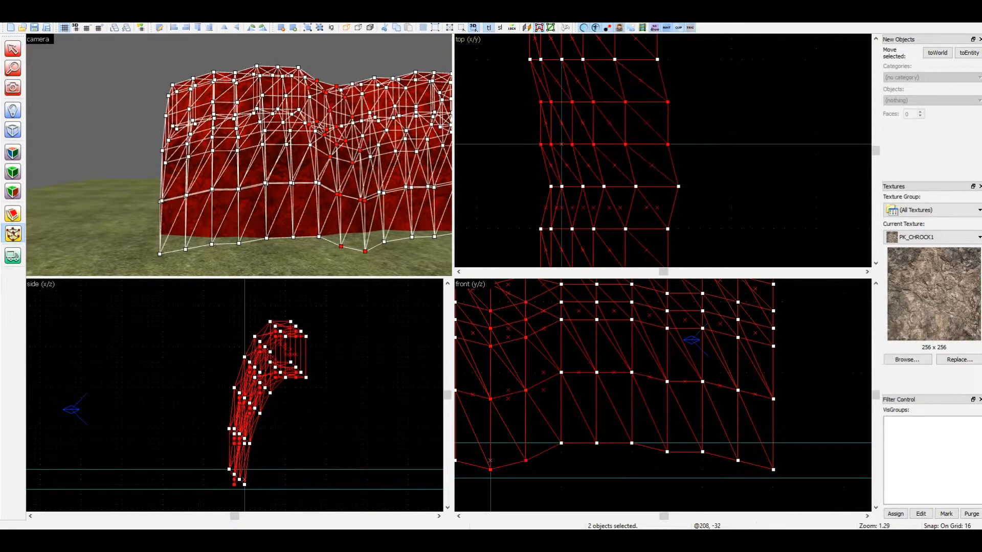
scroll(663, 395, "down", 4)
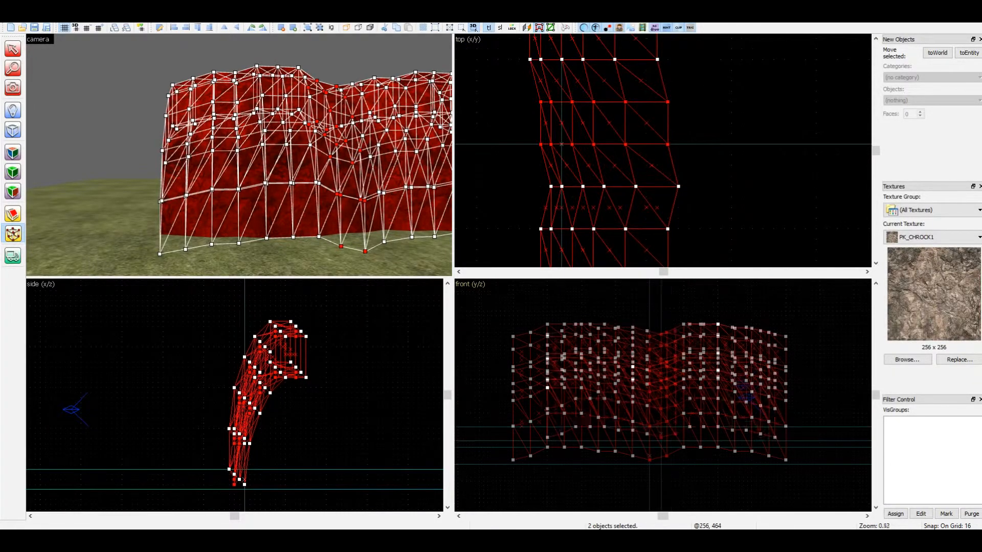
key("Up")
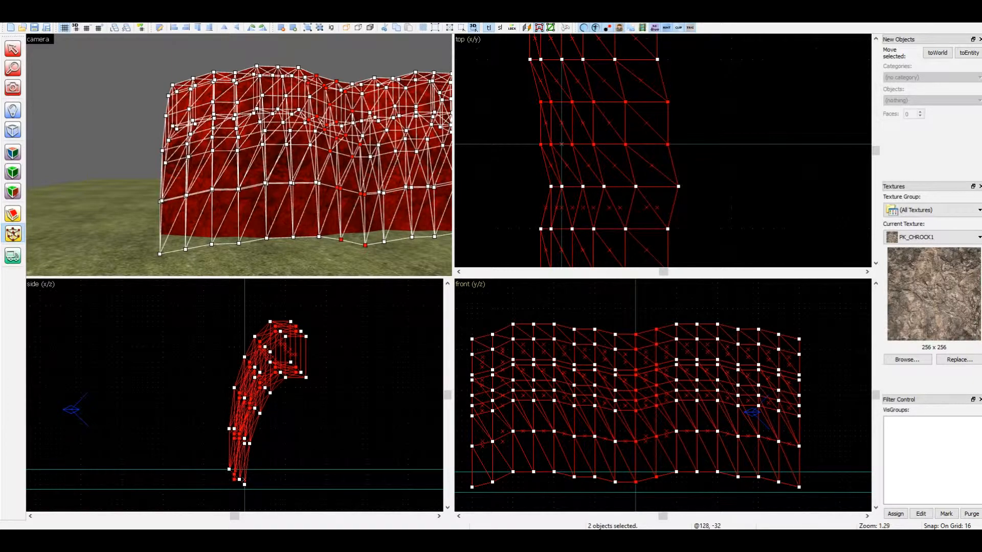
Lower the copied section's four central vertex rows 16 units, and its inner two rows another 16 units
scroll(613, 148, "down", 7)
left_click_drag(583, 176, 663, 218)
key("Down")
key("Down")
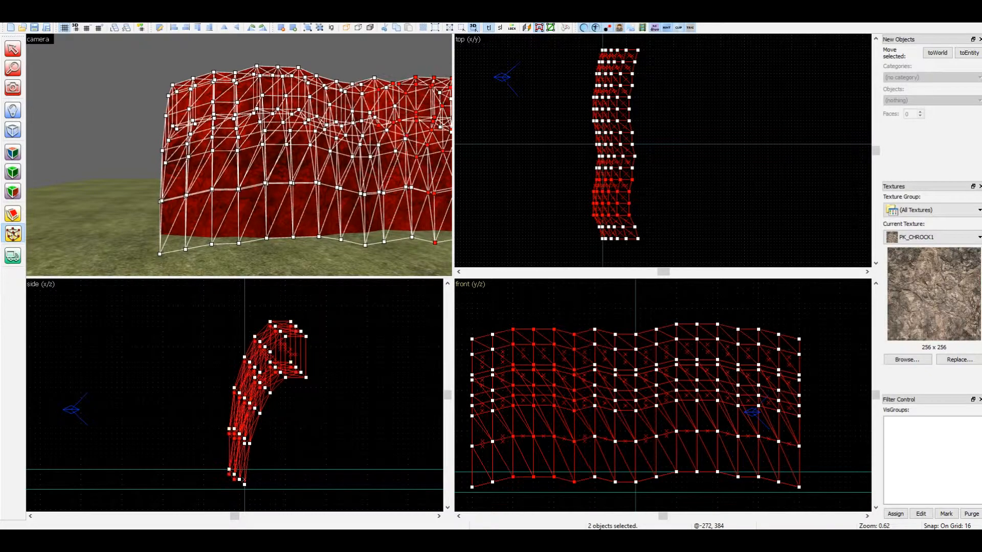
key("Up")
left_click_drag(583, 187, 649, 210)
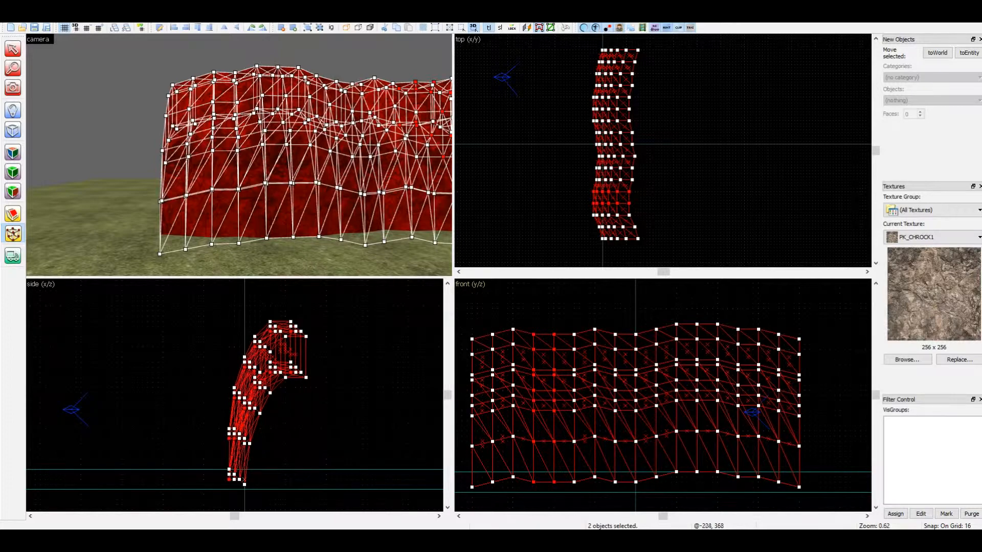
Raise the original section's four central vertex rows 16 units and its inner two rows another 16 units, ending vertex manipulation
left_click_drag(580, 81, 644, 131)
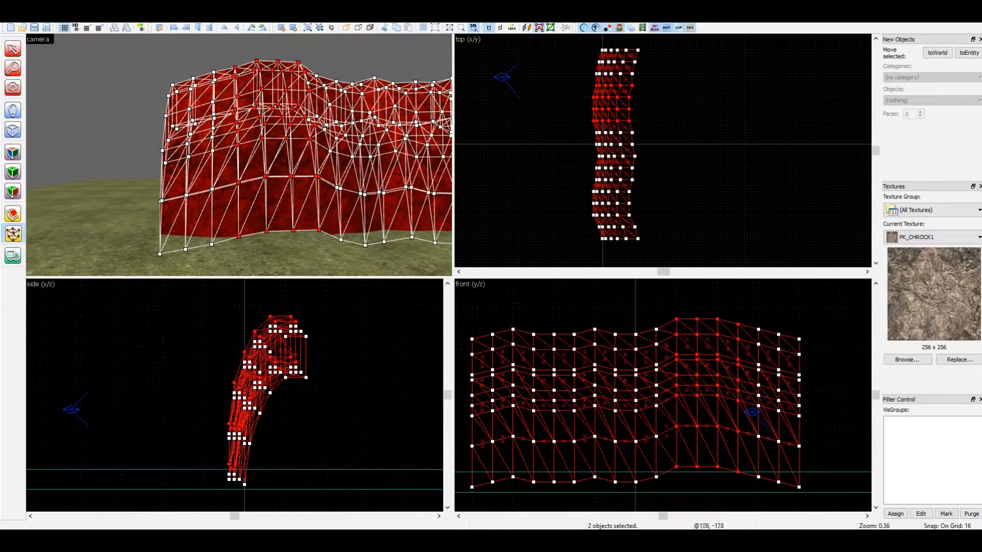
left_click_drag(584, 94, 643, 112)
key("Up")
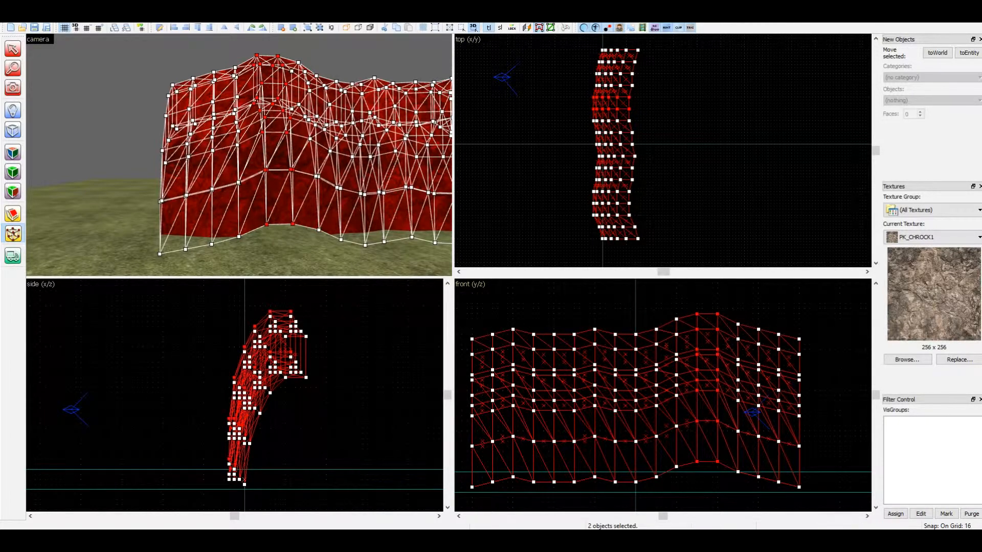
key("shift+s")
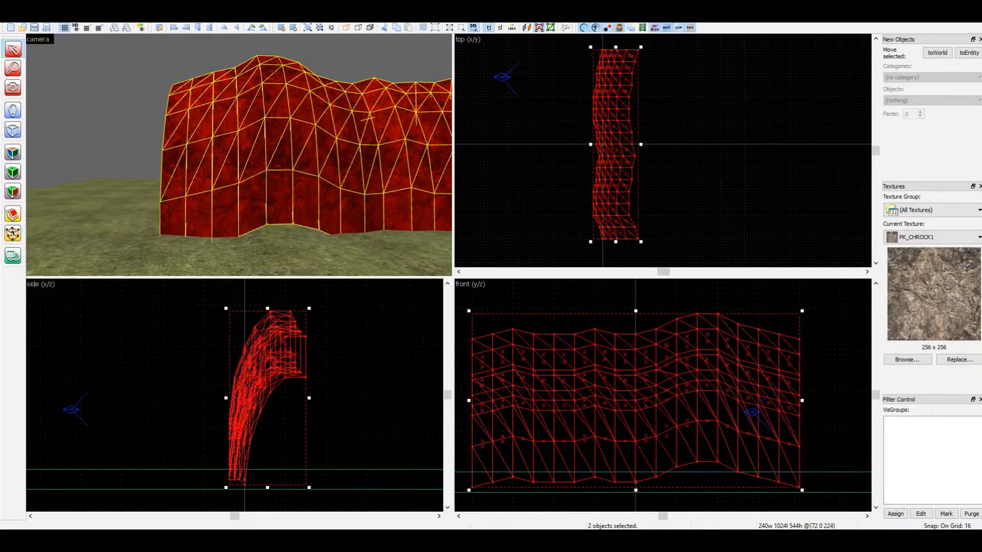
Lower both wall sections together by 32 units to bury the raised base, and clear the selection
key("z")
key("d")
key("w")
key("z")
scroll(588, 327, "down", 1)
scroll(648, 425, "up", 1)
scroll(767, 402, "down", 1)
scroll(661, 414, "up", 1)
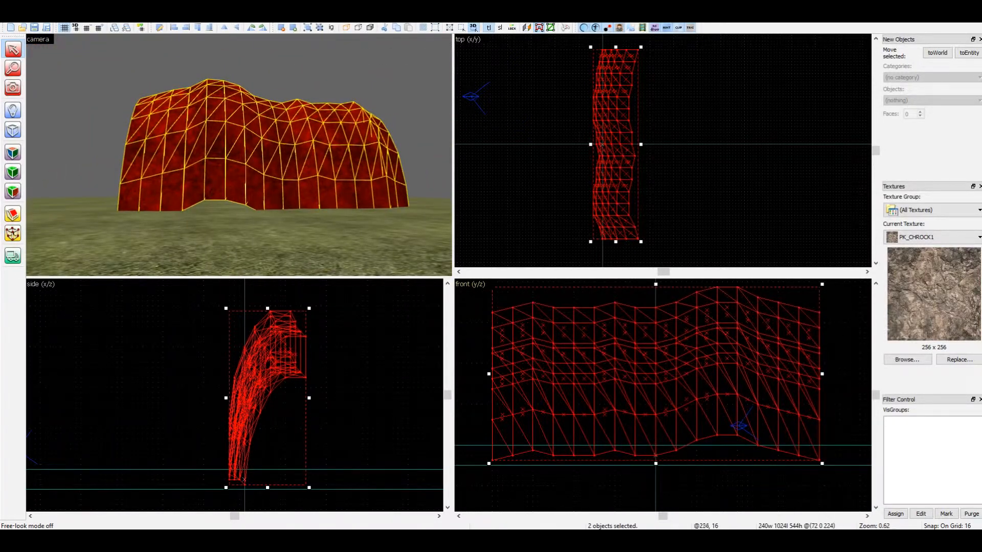
key("Down")
key("Down")
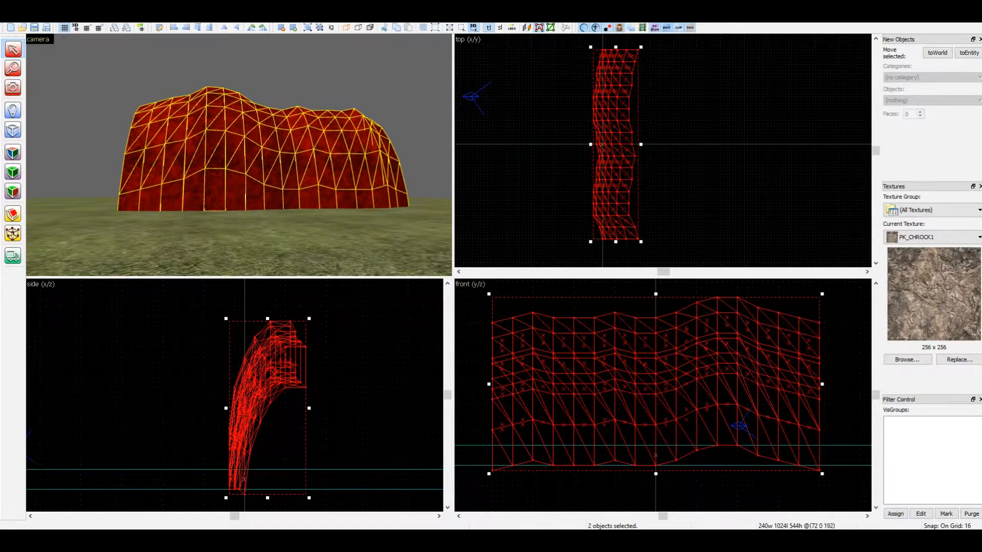
key("Escape")
Examine the joined two-section cliff in the camera view from several angles and from farther back
key("shift+z")
key("z")
key("d")
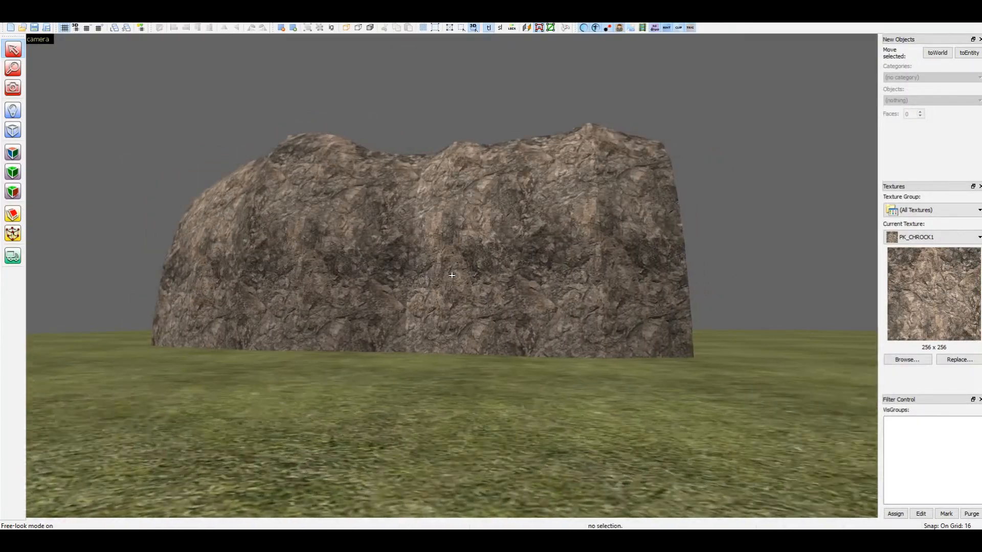
key("a")
key("a")
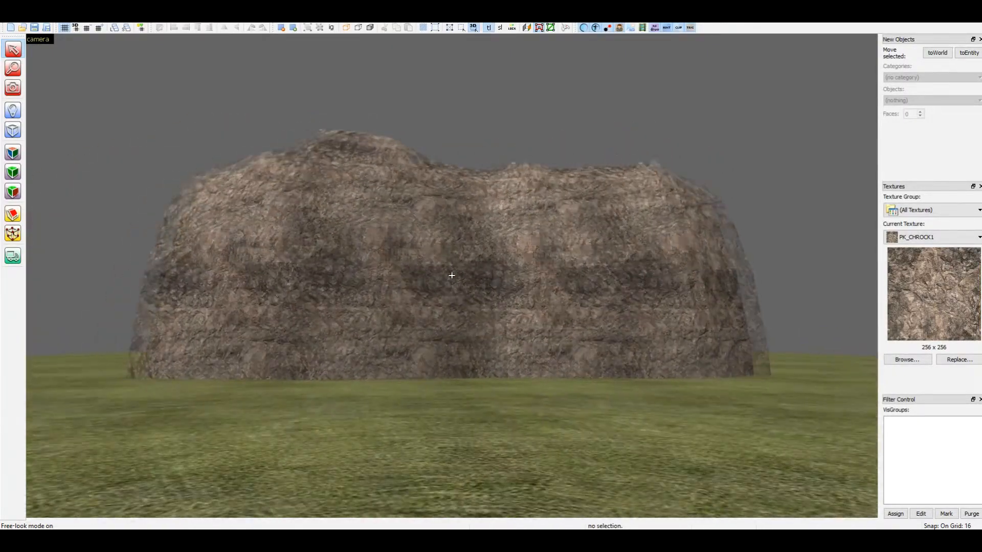
key("shift+z")
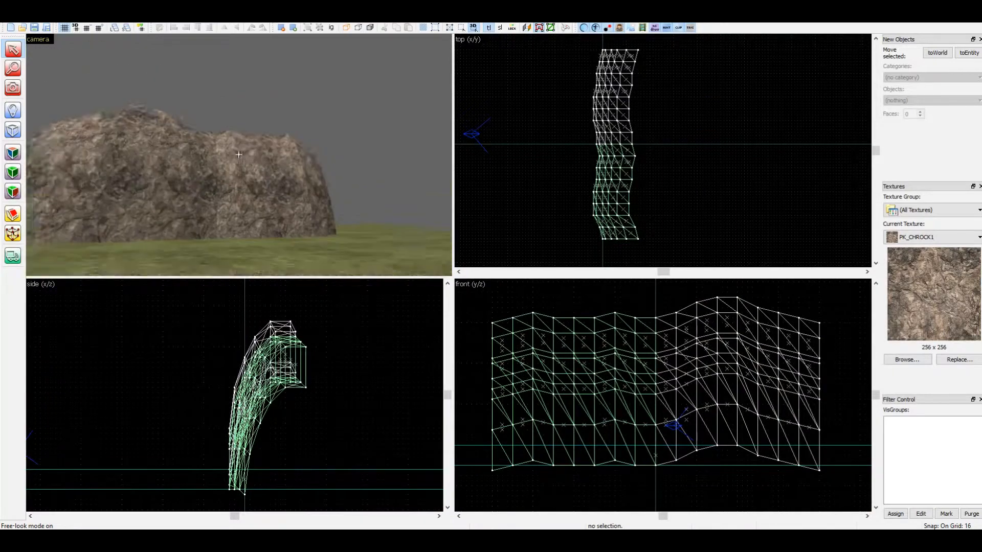
key("s")
key("w")
key("z")
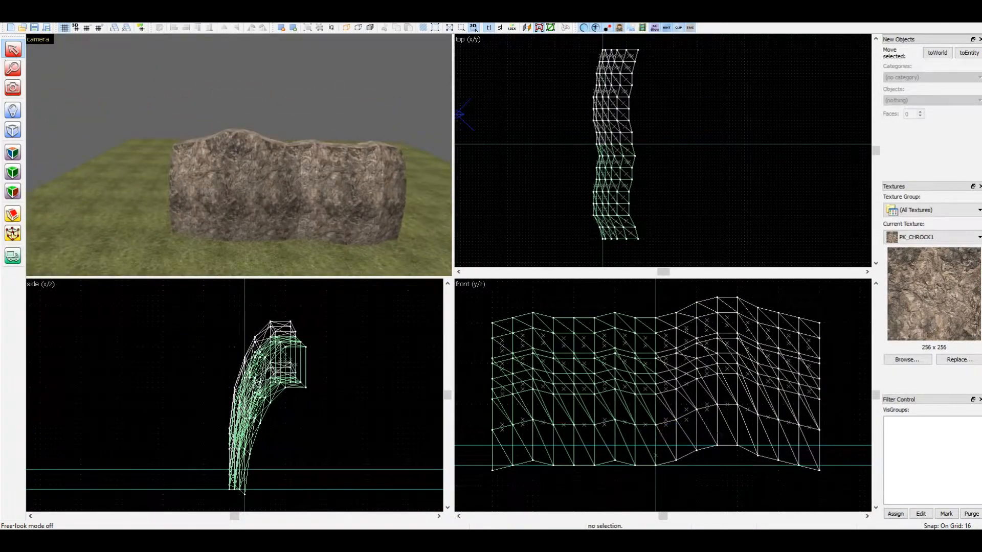
Select both wall sections and ungroup them into separate horizontal bands
left_click(239, 155)
left_click(328, 176, "ctrl")
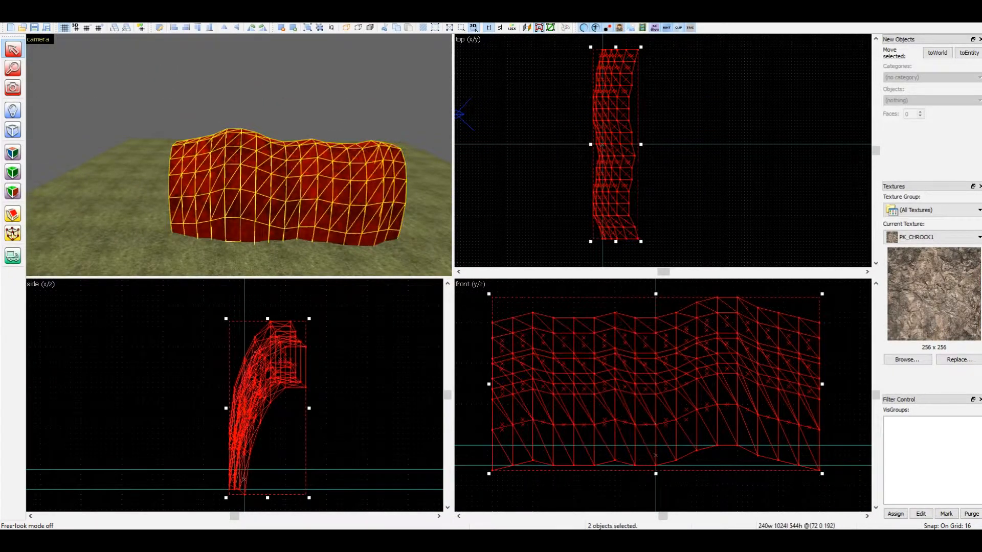
key("ctrl+u")
Select the four middle bands of both wall sections and open them for vertex manipulation
left_click(248, 179)
left_click(325, 190, "ctrl")
left_click(327, 170, "ctrl")
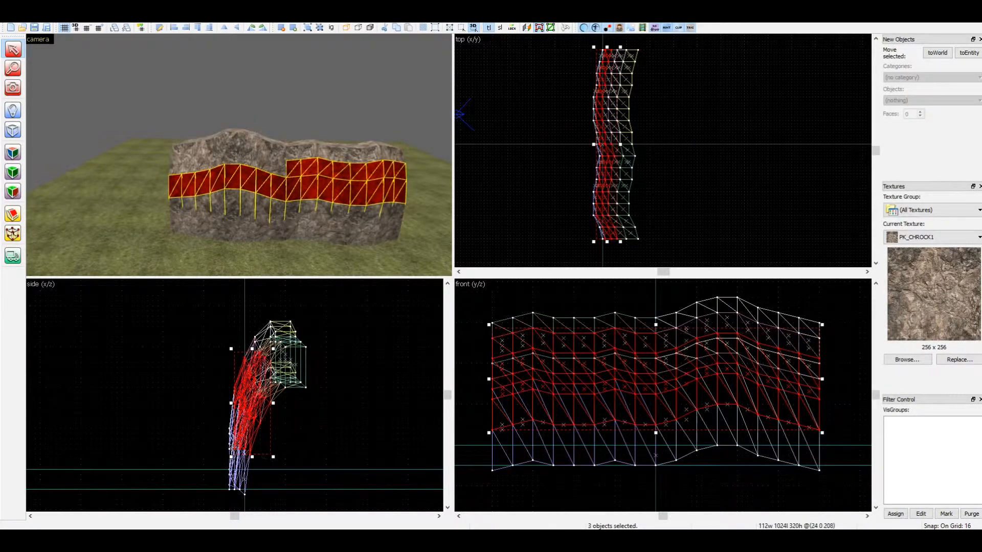
left_click(256, 160, "ctrl")
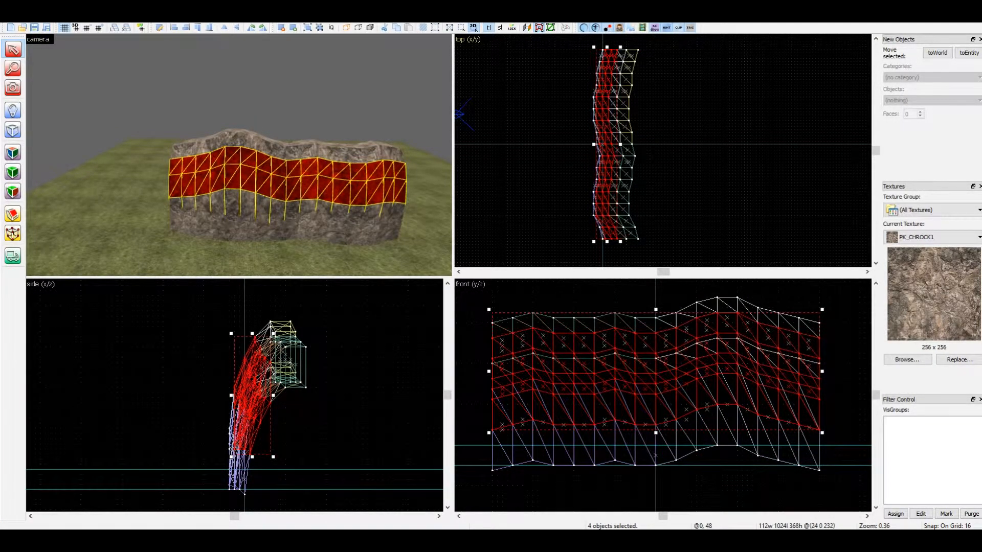
key("shift+v")
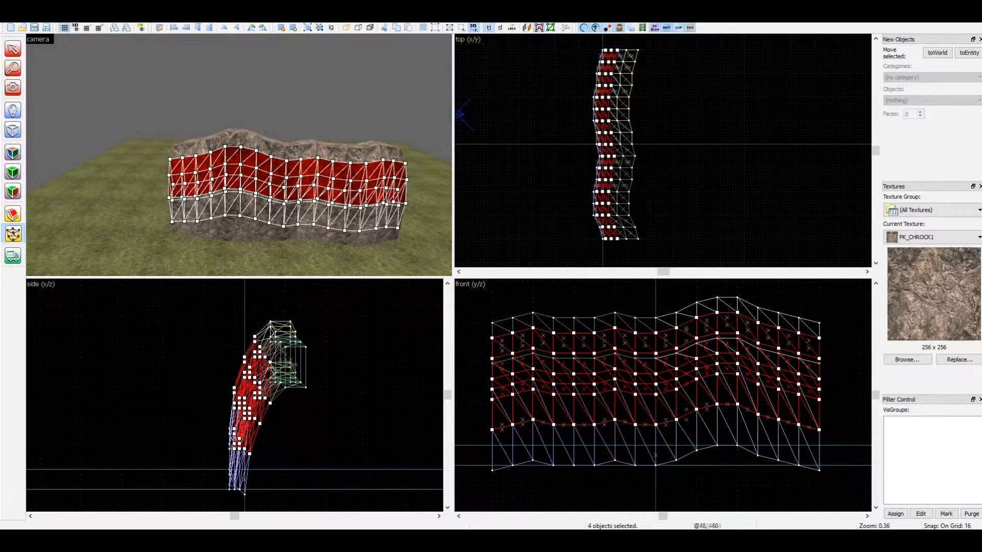
key("shift+s")
key("shift+v")
Select the middle row of vertices in the top view along the full length of the four selected bands
key("shift+z")
scroll(501, 163, "up", 8)
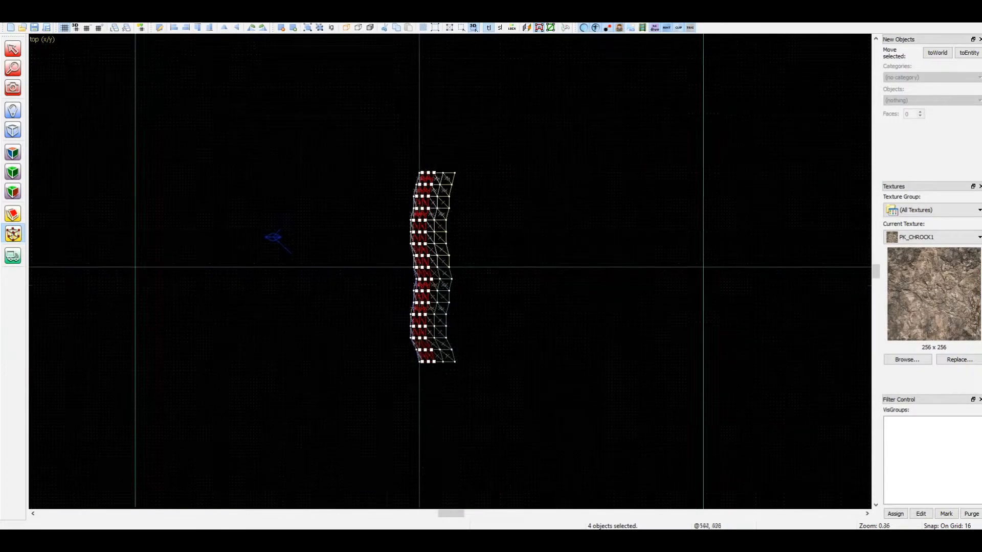
scroll(498, 169, "up", 2)
key("bracketleft")
left_click_drag(432, 328, 443, 350, "ctrl")
left_click_drag(432, 416, 443, 438, "ctrl")
middle_click_drag(432, 460, 434, 327)
left_click_drag(409, 370, 423, 391, "ctrl")
middle_click_drag(423, 490, 432, 390)
scroll(432, 390, "up", 1)
left_click_drag(416, 338, 432, 366, "ctrl")
middle_click_drag(432, 391, 435, 270)
scroll(435, 270, "down", 1)
scroll(431, 216, "down", 1)
mouse_move(413, 335)
left_mouse_down("ctrl")
mouse_move(447, 403)
mouse_move(474, 430)
left_mouse_up("ctrl")
scroll(443, 408, "up", 2)
scroll(441, 397, "up", 2)
scroll(476, 410, "up", 1)
middle_click_drag(472, 489, 478, 271)
left_click_drag(453, 376, 432, 398, "ctrl")
middle_click_drag(432, 458, 447, 276)
left_click_drag(468, 377, 447, 398, "ctrl")
scroll(432, 424, "up", 1)
left_click_drag(425, 436, 396, 468, "ctrl")
scroll(401, 463, "down", 2)
middle_click_drag(402, 463, 423, 215)
left_click_drag(436, 352, 421, 367, "ctrl")
middle_click_drag(423, 365, 430, 289)
left_click_drag(443, 426, 428, 442, "ctrl")
middle_click_drag(428, 441, 421, 219)
scroll(467, 455, "up", 1)
scroll(527, 358, "down", 1)
key("shift+z")
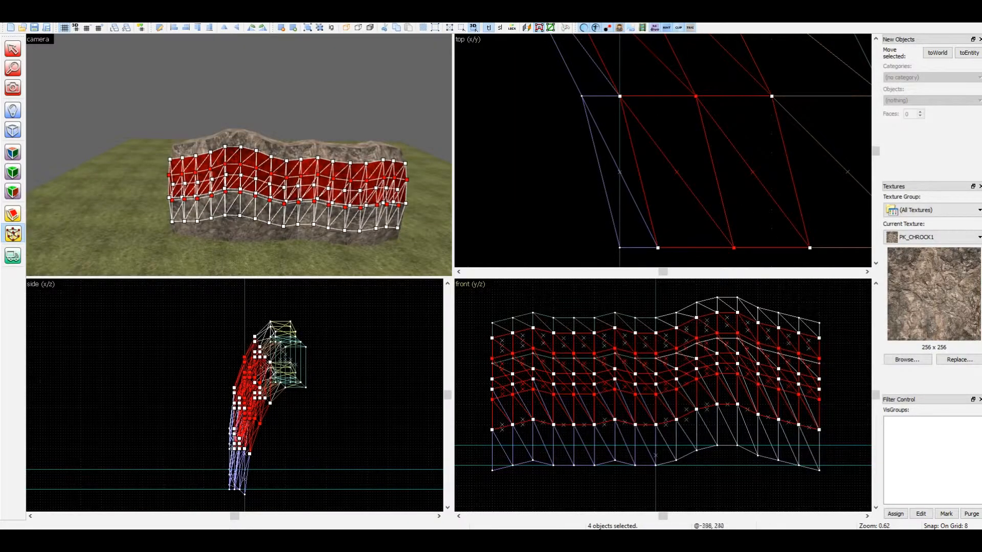
Triangulate the selected bands and raise the chosen vertices level with the bands' upper edge to form a flat ledge, ending vertex manipulation
scroll(584, 351, "up", 7)
right_click(583, 351)
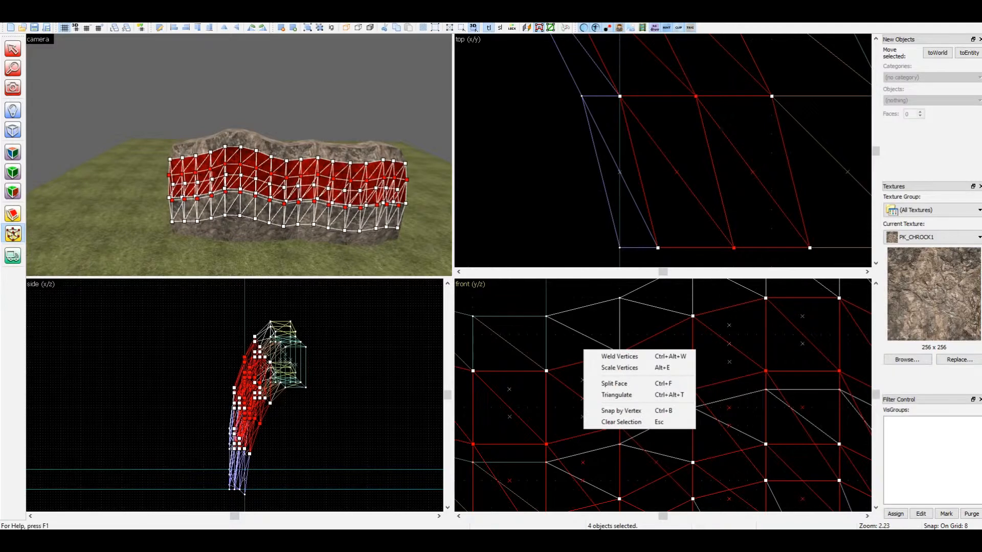
left_click(599, 393)
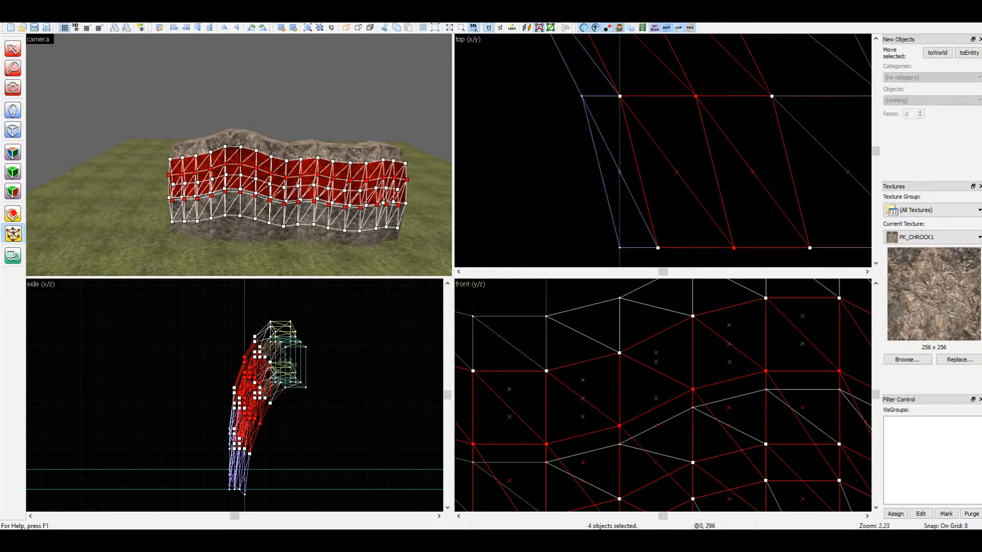
left_click_drag(546, 444, 546, 371)
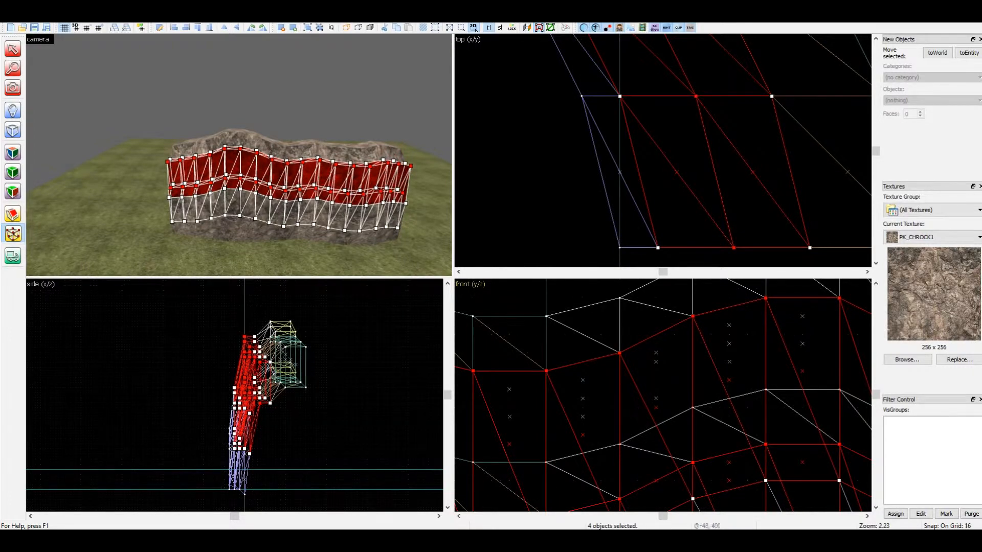
key("shift+s")
Select all the ledge's upper faces along the whole wall for texturing, with the selection mask shown and the stray cliff face excluded
key("z")
key("w")
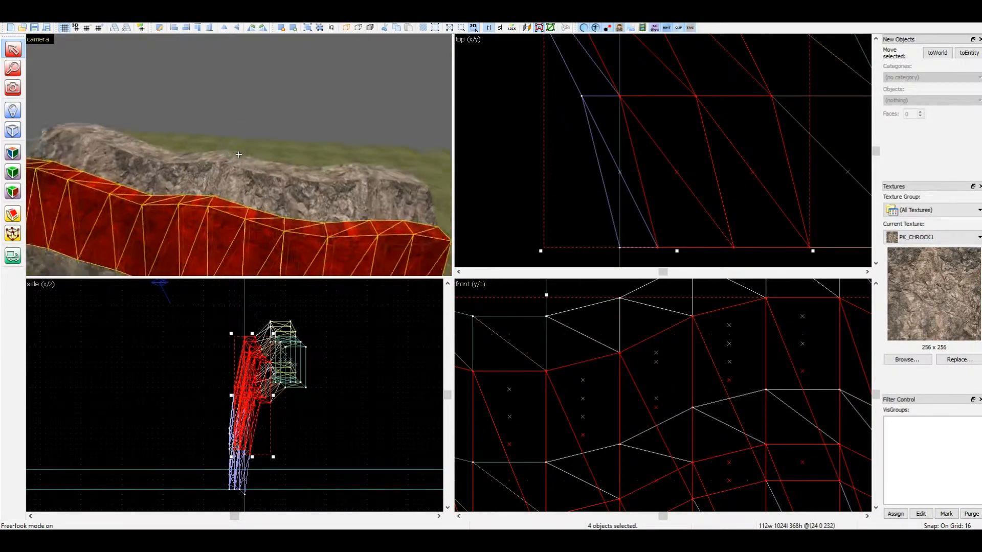
key("z")
key("shift+a")
left_click(284, 217)
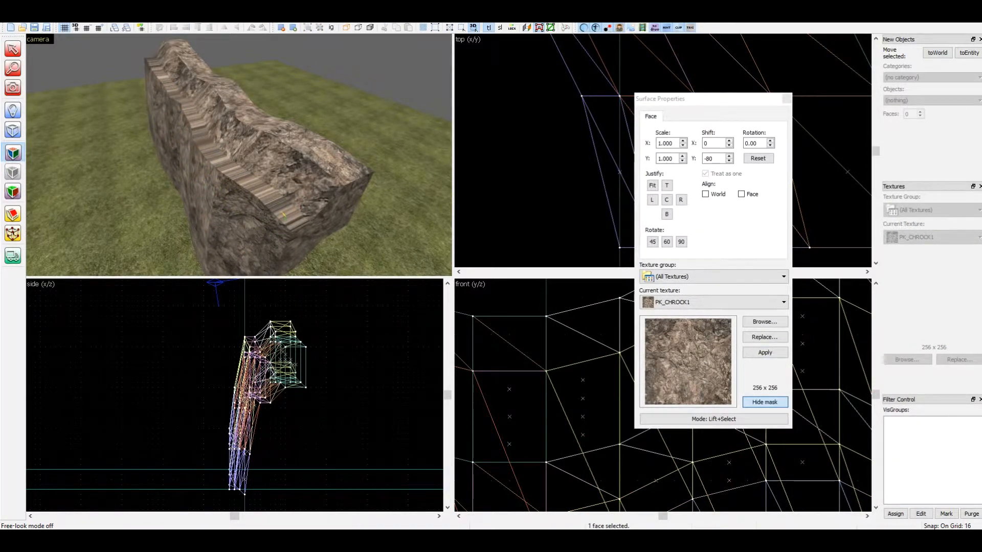
left_click(765, 402)
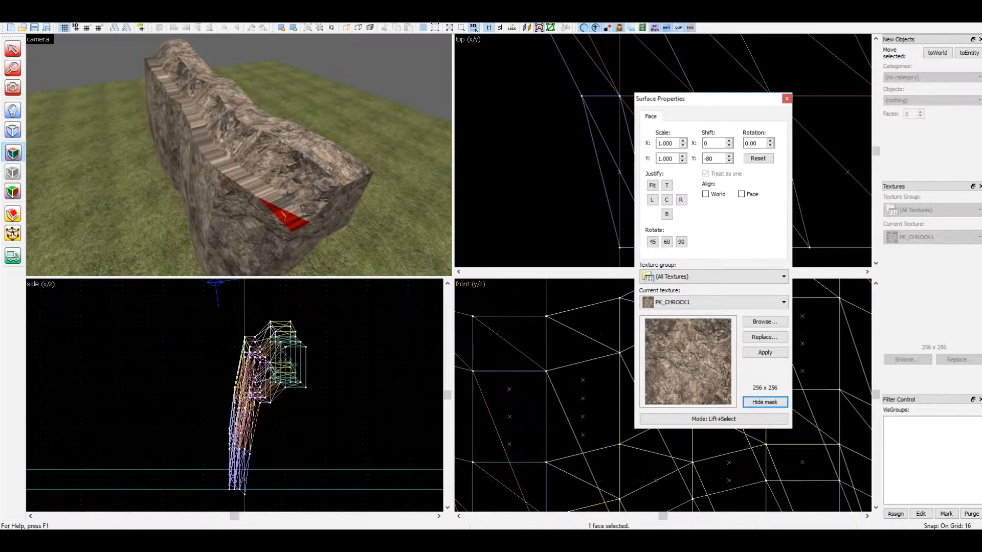
mouse_move(284, 215)
left_mouse_down("ctrl")
mouse_move(242, 177)
mouse_move(290, 217)
mouse_move(261, 169)
mouse_move(199, 130)
mouse_move(156, 72)
left_mouse_up("ctrl")
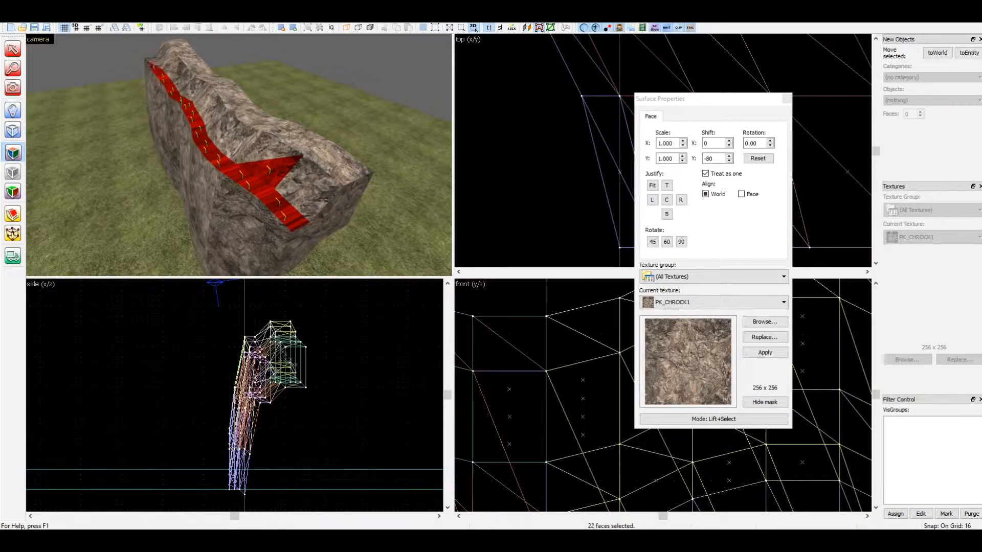
left_click(270, 170, "ctrl")
key("z")
key("a")
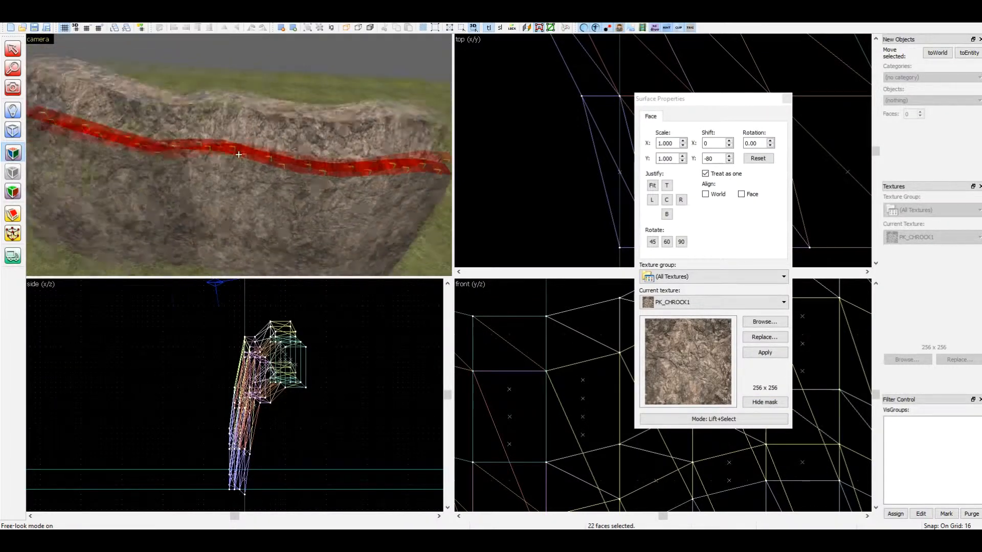
key("z")
left_click_drag(328, 138, 154, 200, "ctrl")
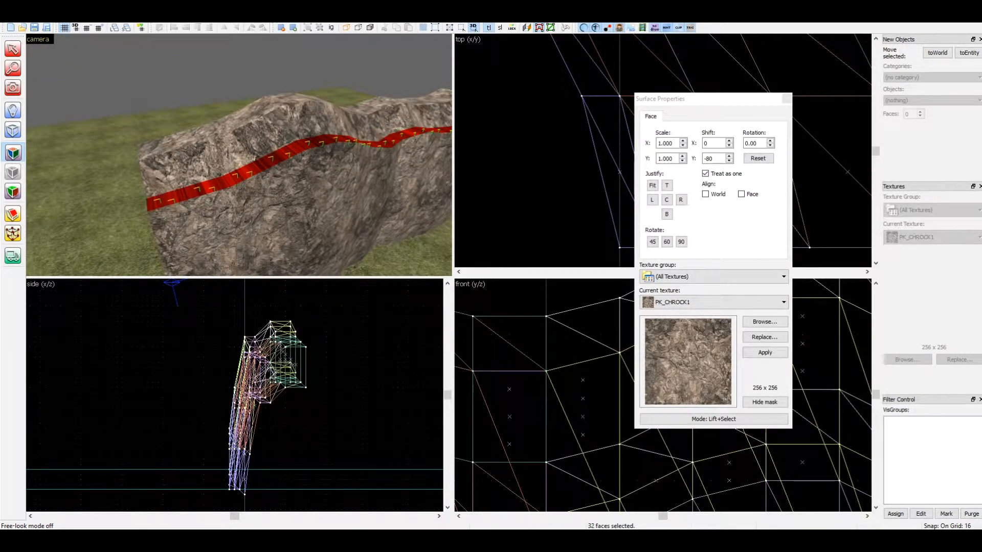
Align the ledge faces' texture to World and choose the PKF_GRASSMUD1B texture, filtering the texture browser by "gr"
left_click(706, 195)
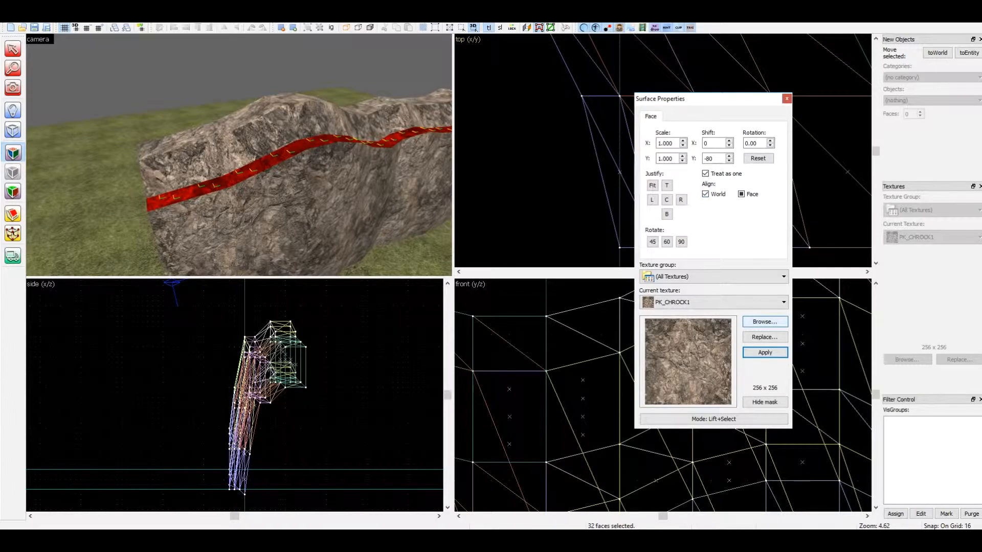
left_click(765, 321)
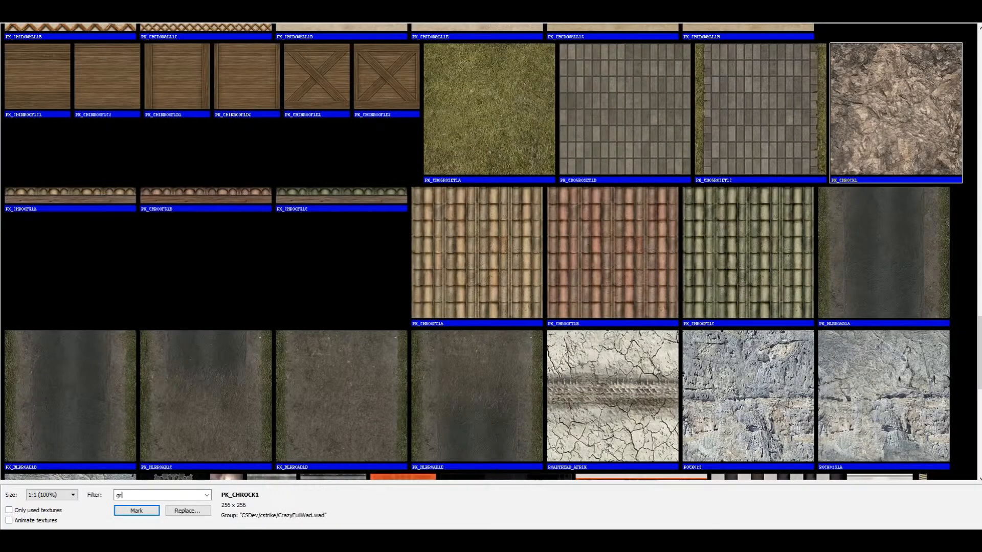
scroll(489, 251, "up", 6)
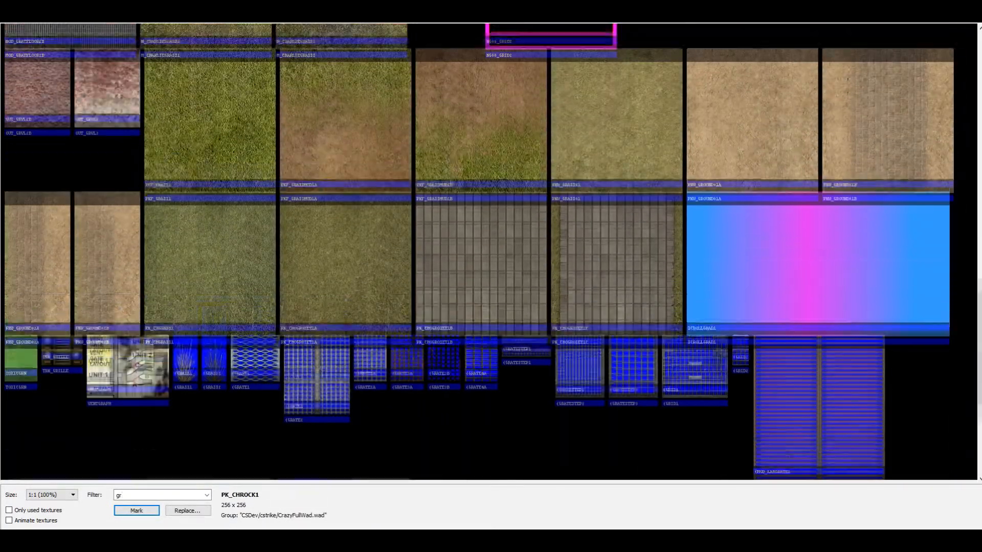
scroll(489, 252, "up", 1)
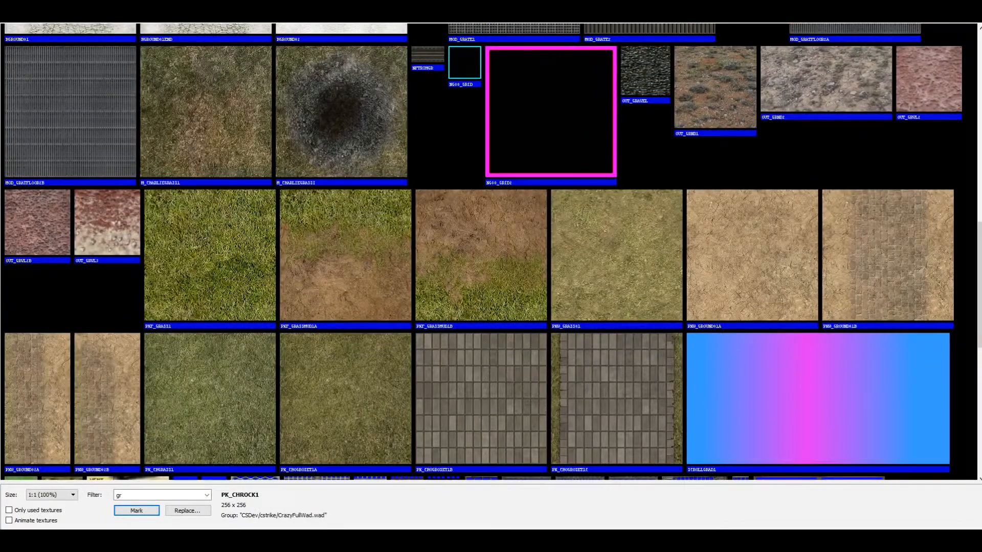
scroll(481, 353, "up", 2)
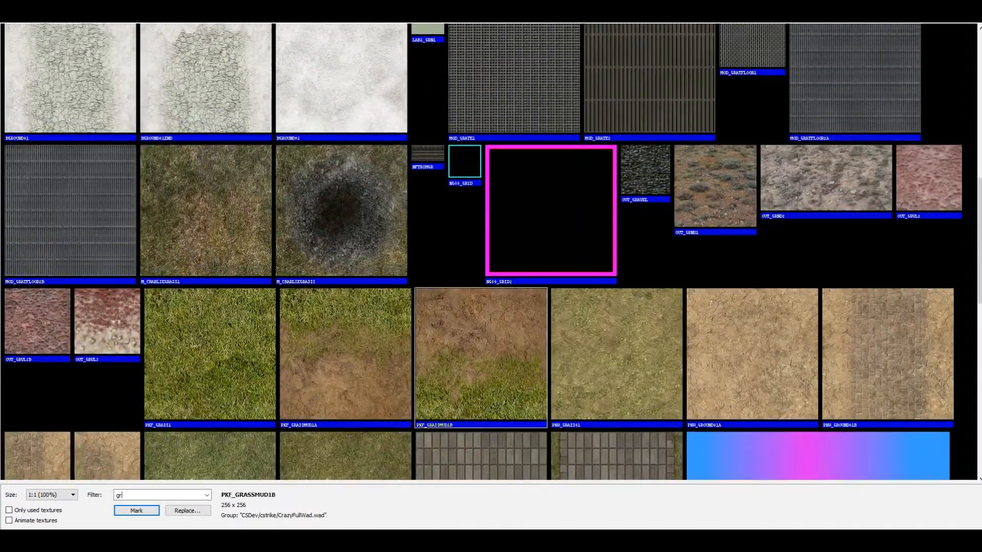
double_click(481, 353)
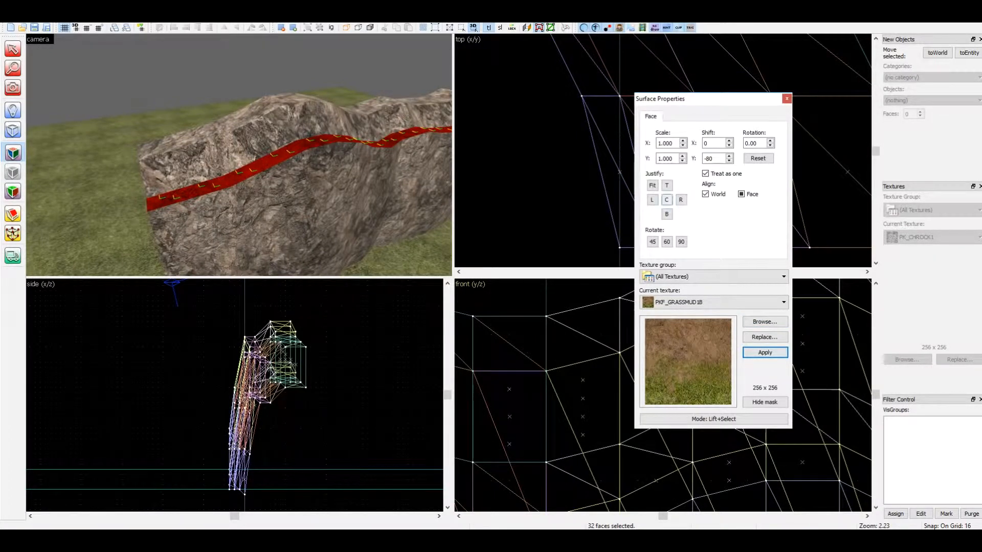
Rotate the ledge texture 90 degrees, justify it to the top, and finish face editing
left_click(667, 200)
left_click(667, 185)
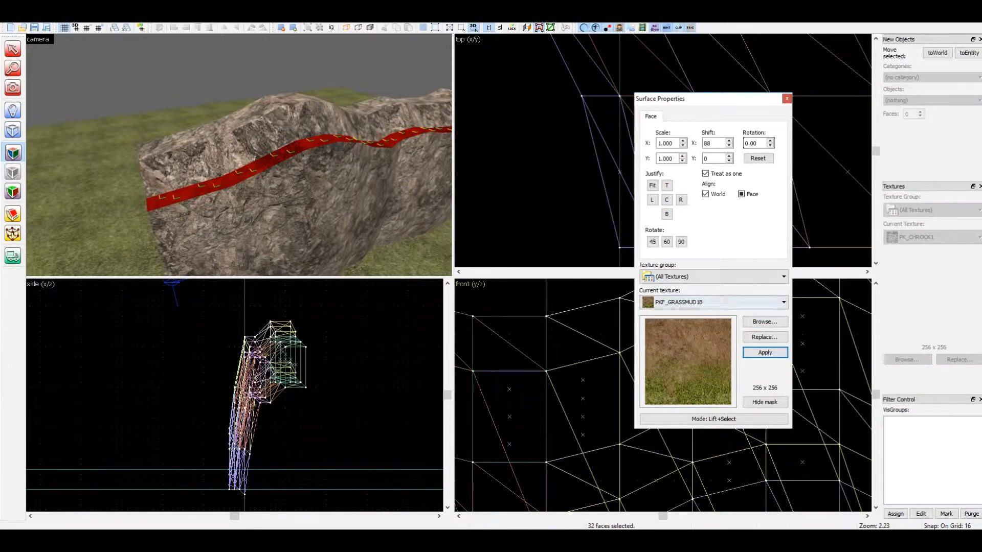
left_click(681, 242)
left_click(667, 185)
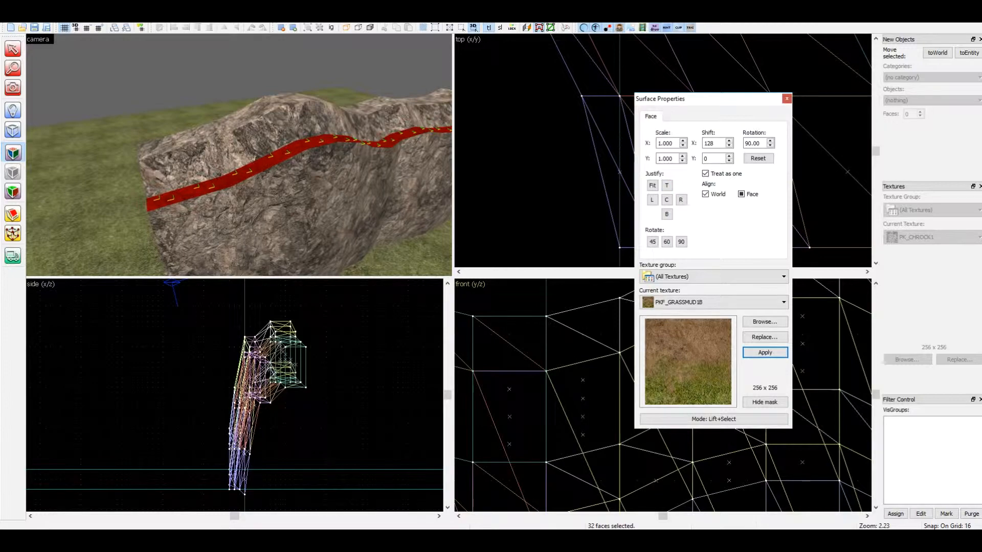
key("shift+a")
Examine the muddy ledge and cliff in the camera view, close up and from farther back
key("z")
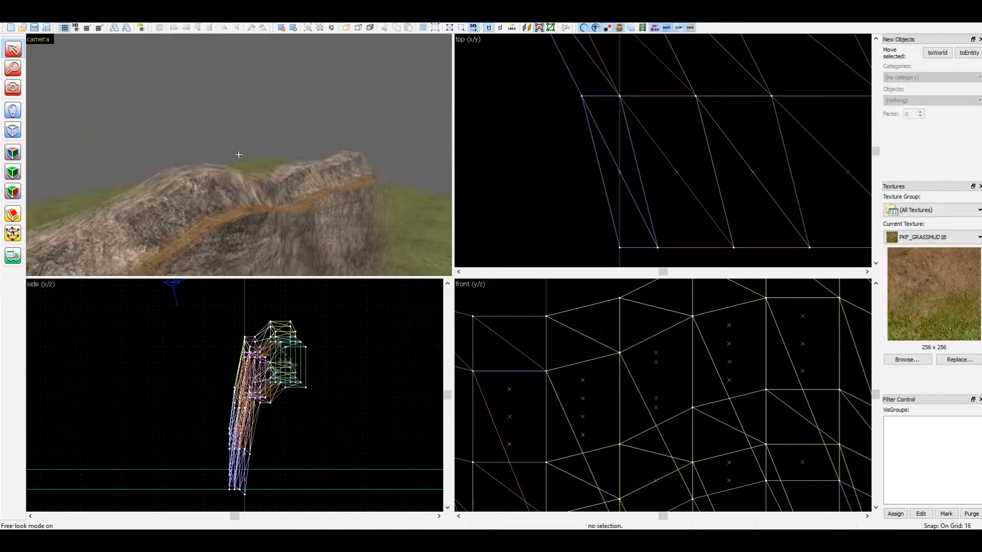
key("d")
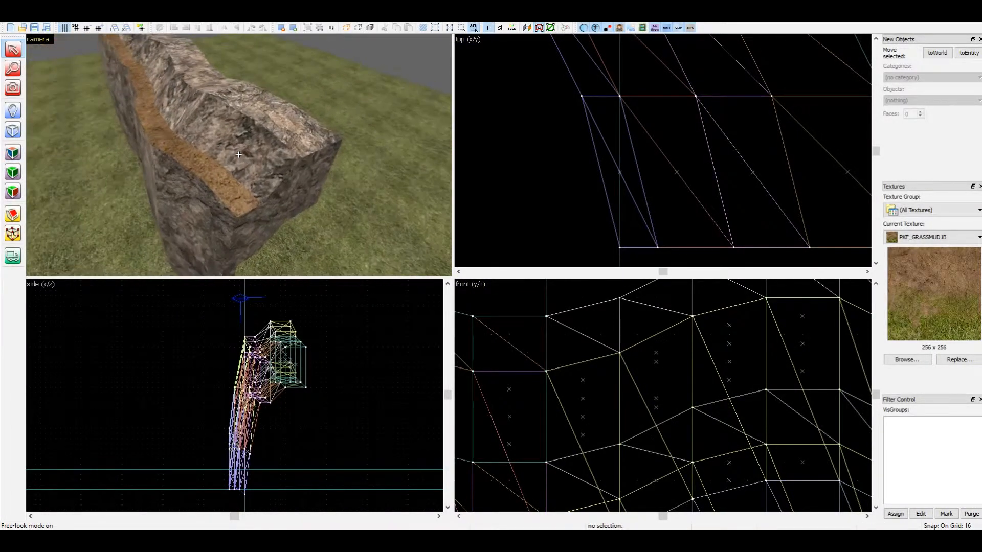
key("a")
key("z")
key("shift+z")
key("z")
key("a")
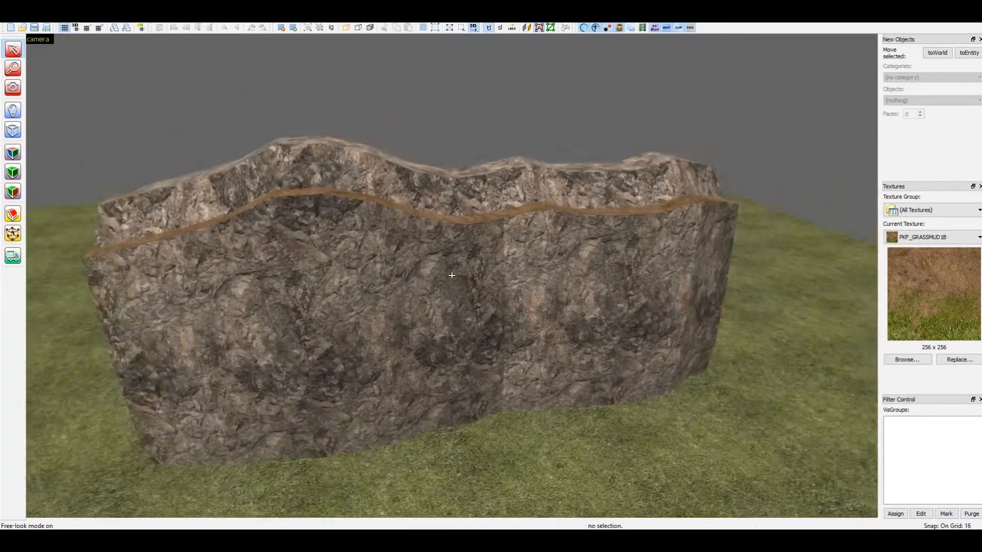
key("a")
key("w")
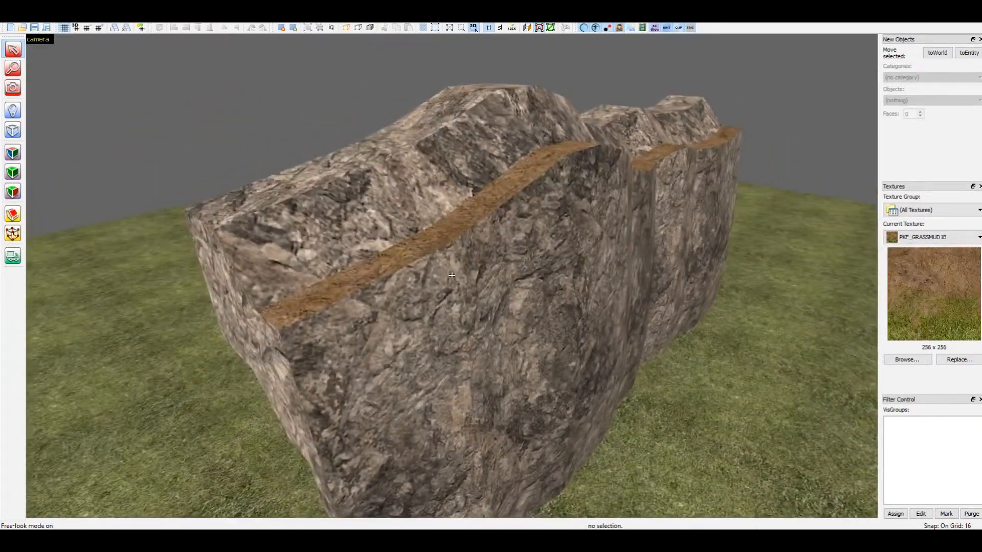
key("s")
key("shift+z")
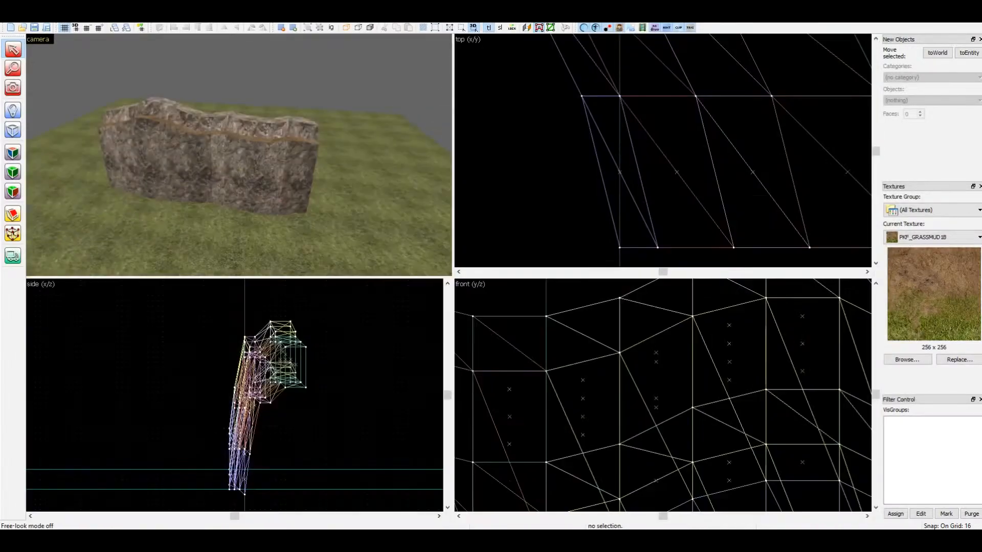
key("w")
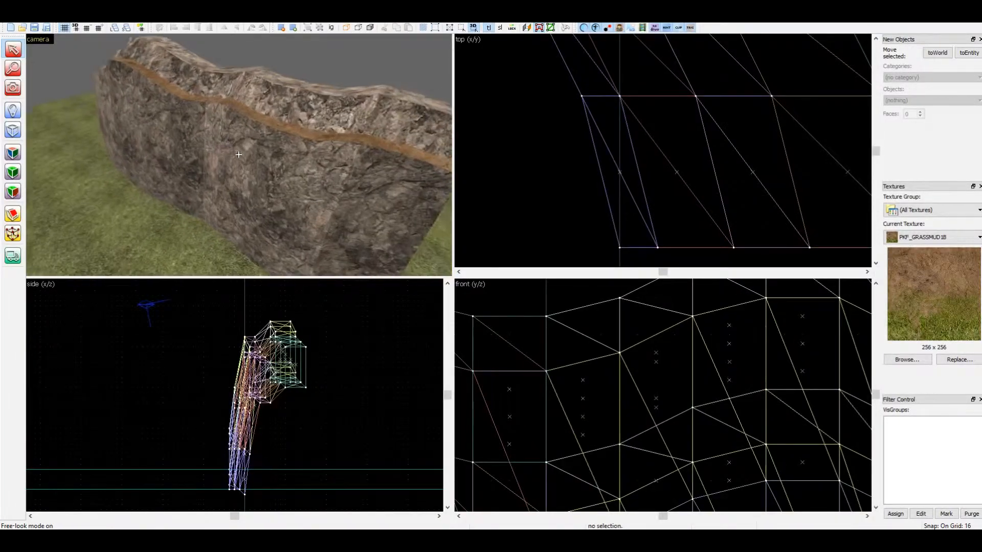
key("s")
key("z")
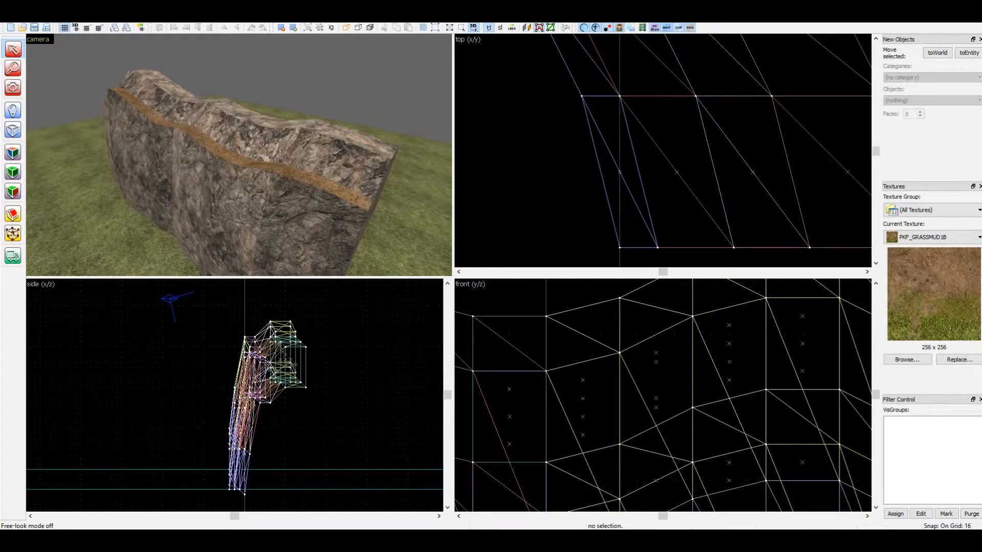
Select the four upper bands behind the muddy ledge and raise them together by 96 units
left_click(296, 146)
left_click(318, 126, "ctrl")
left_click(153, 97, "ctrl")
left_click(163, 83, "ctrl")
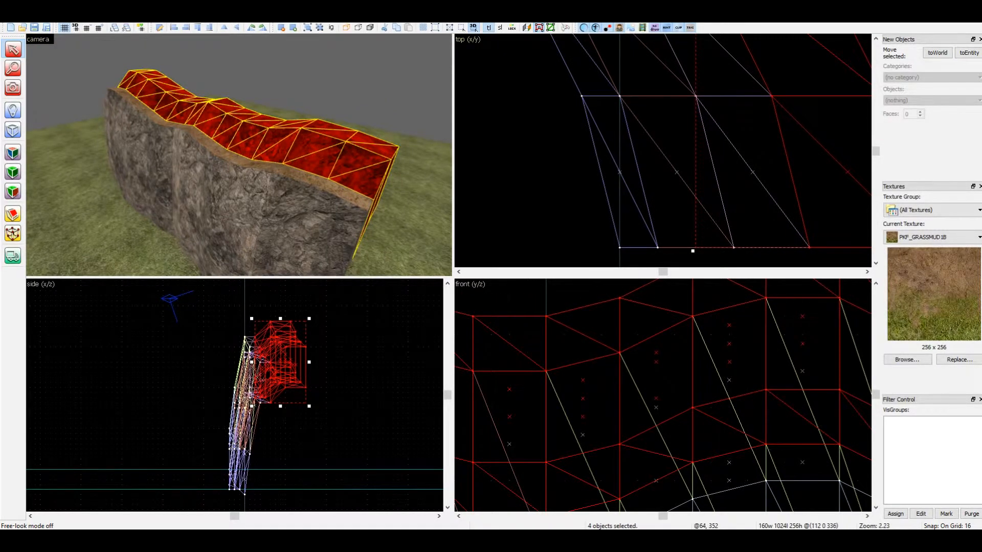
scroll(663, 395, "down", 8)
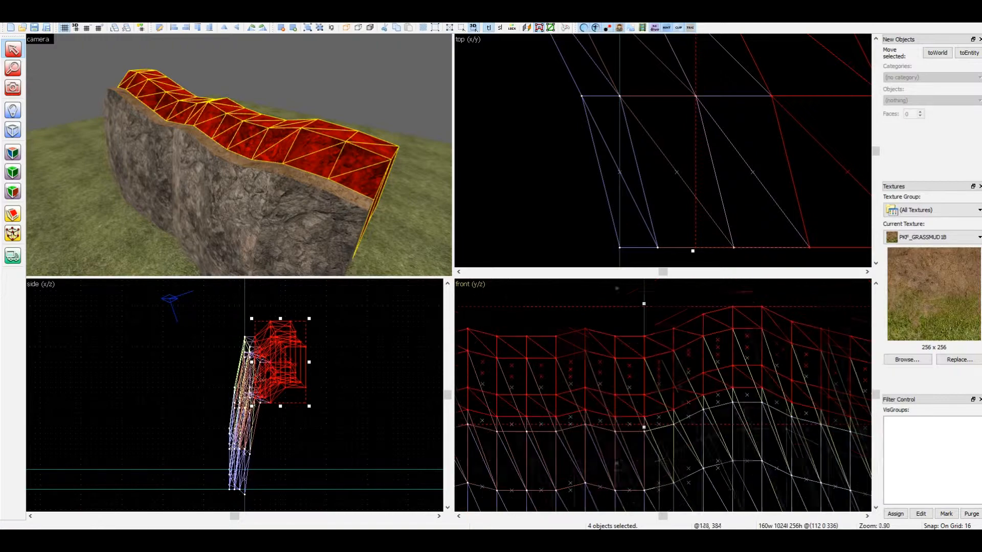
scroll(589, 365, "up", 4)
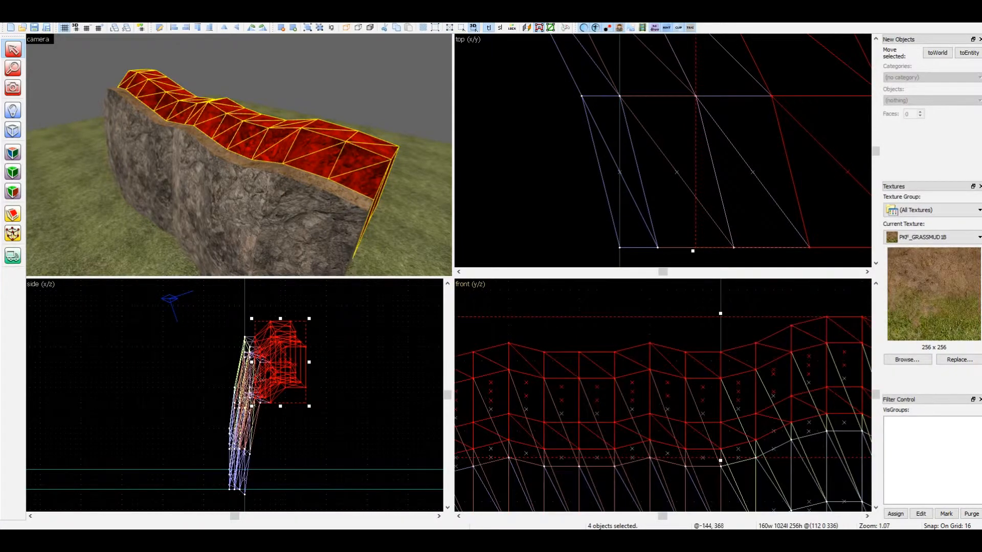
middle_click_drag(472, 352, 571, 346)
key("Up")
key("Up")
key("Up")
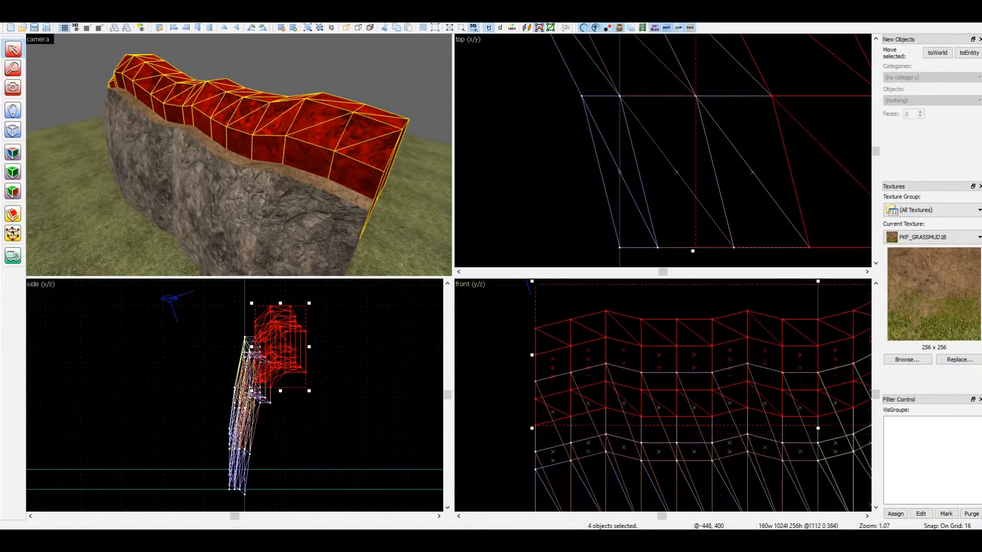
key("Up")
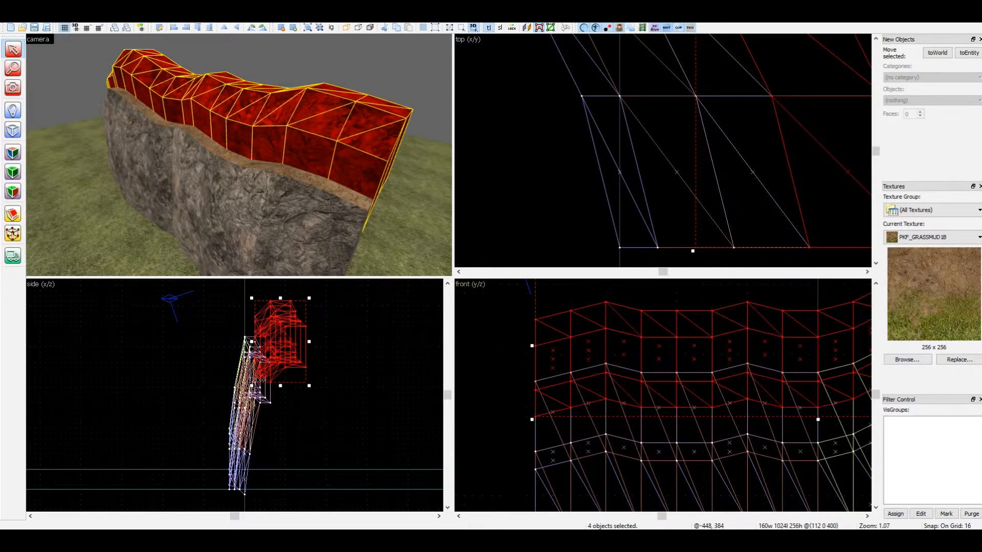
key("Up")
key("Up")
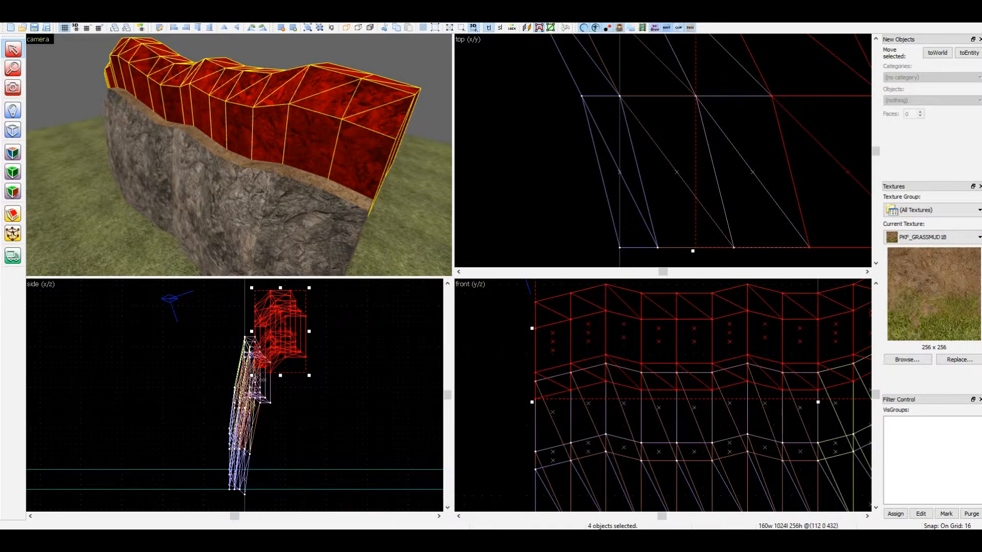
Clear the selection, then select both rock sections directly below the muddy ledge
key("Escape")
key("z")
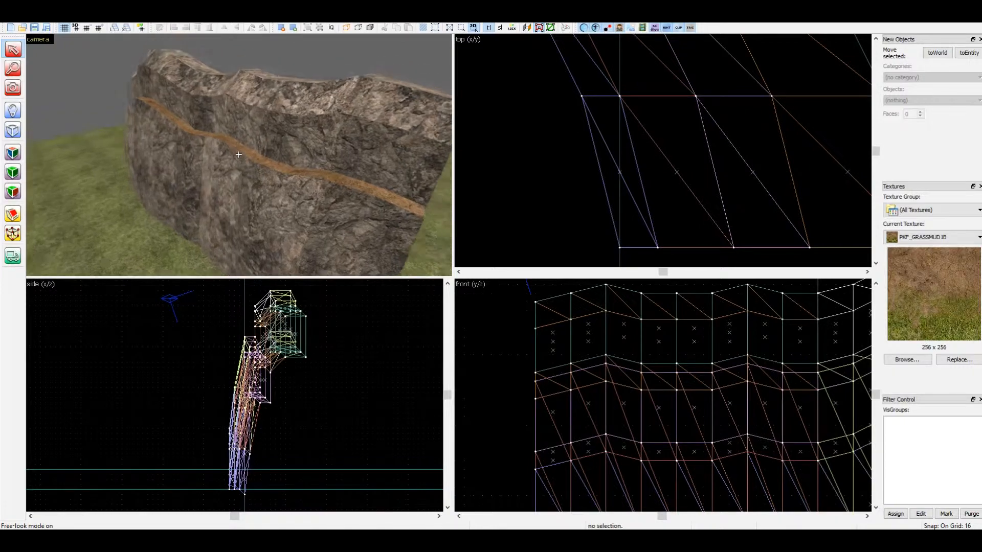
key("z")
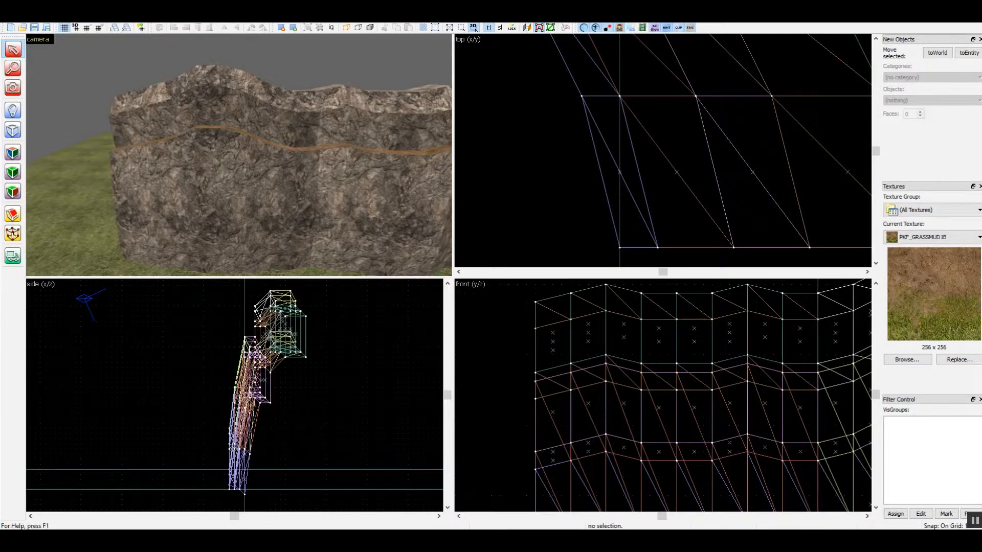
key("z")
key("d")
key("s")
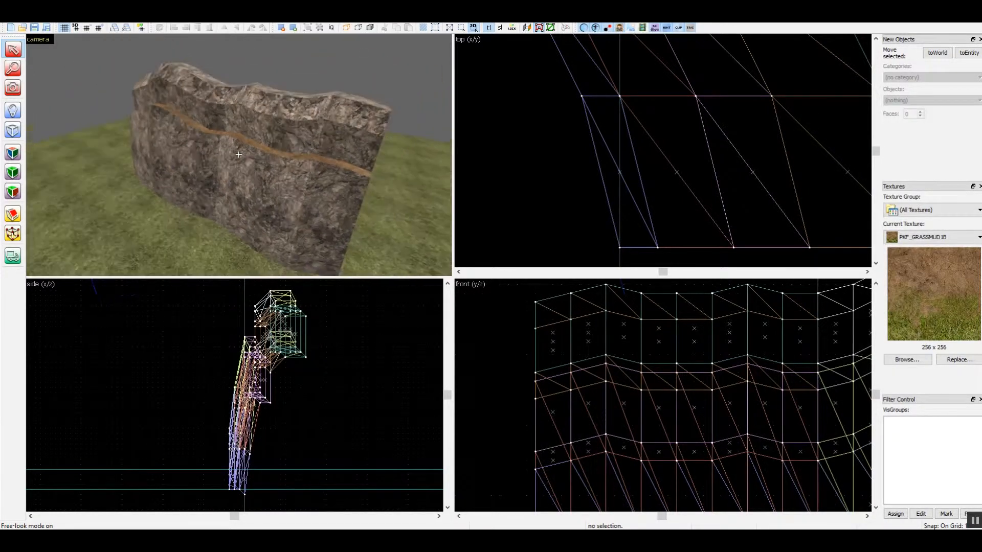
left_click(238, 155)
left_click(176, 137, "ctrl")
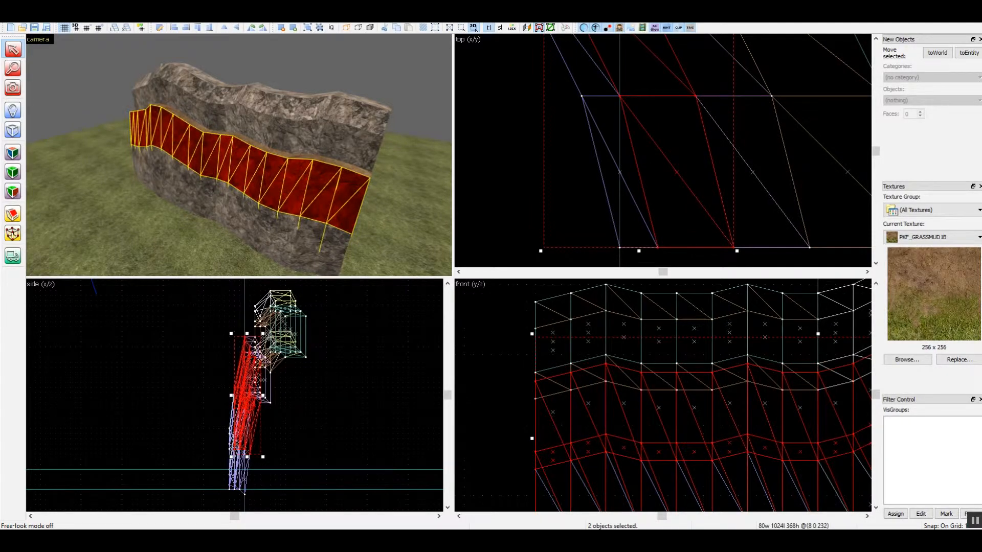
Add the ledge sections and all the upper rock bands across the full width of the cliff to the selection
key("z")
key("d")
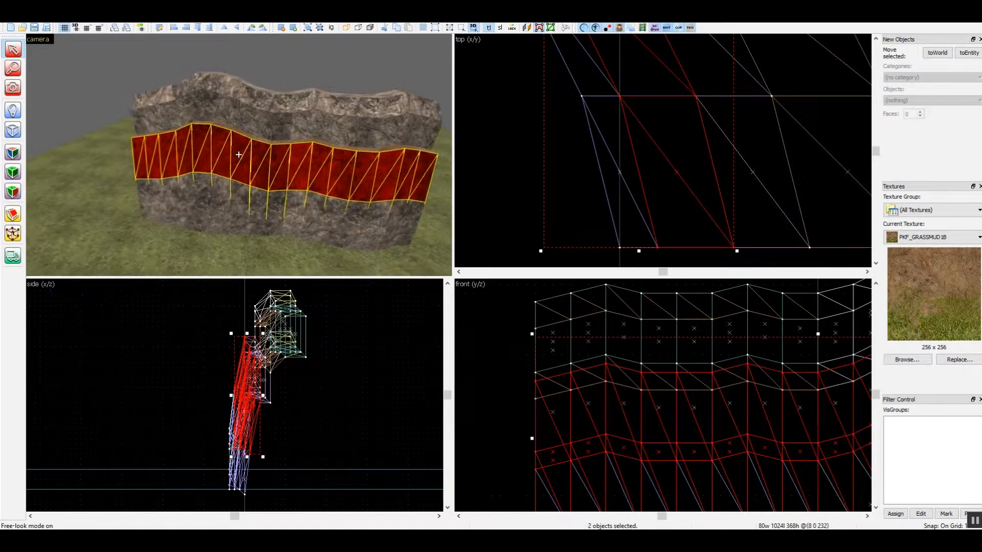
key("w")
key("a")
left_click(226, 97, "ctrl")
left_click(225, 122, "ctrl")
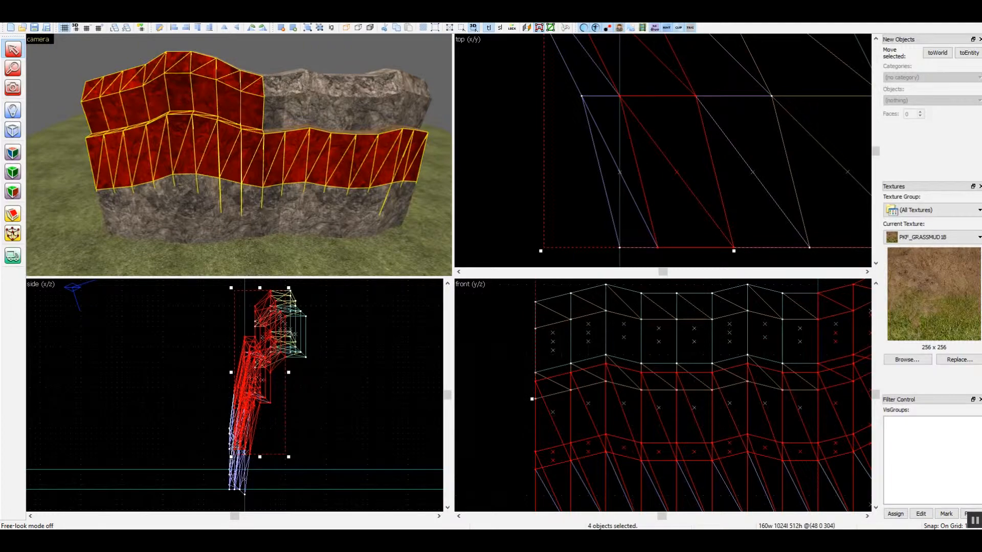
left_click(286, 102, "ctrl")
left_click(286, 130, "ctrl")
key("z")
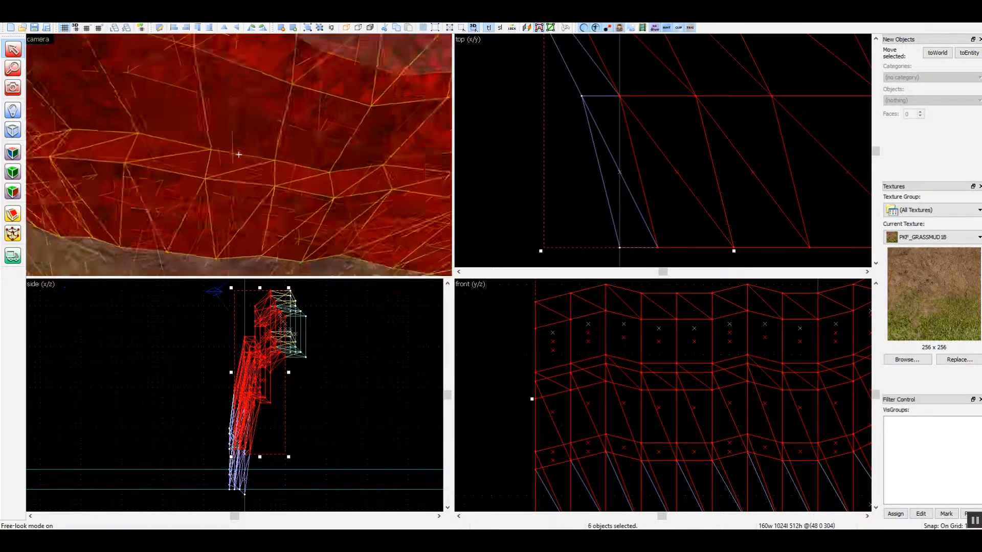
left_click(312, 116, "ctrl")
left_click(255, 113, "ctrl")
Raise the selected ledge and rock band sections together by 48 units
key("z")
key("w")
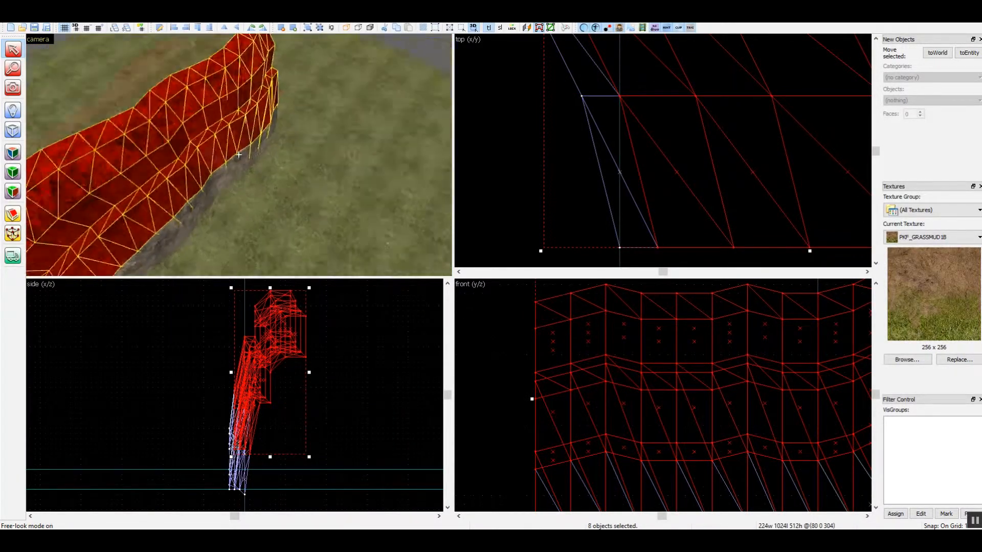
key("s")
key("z")
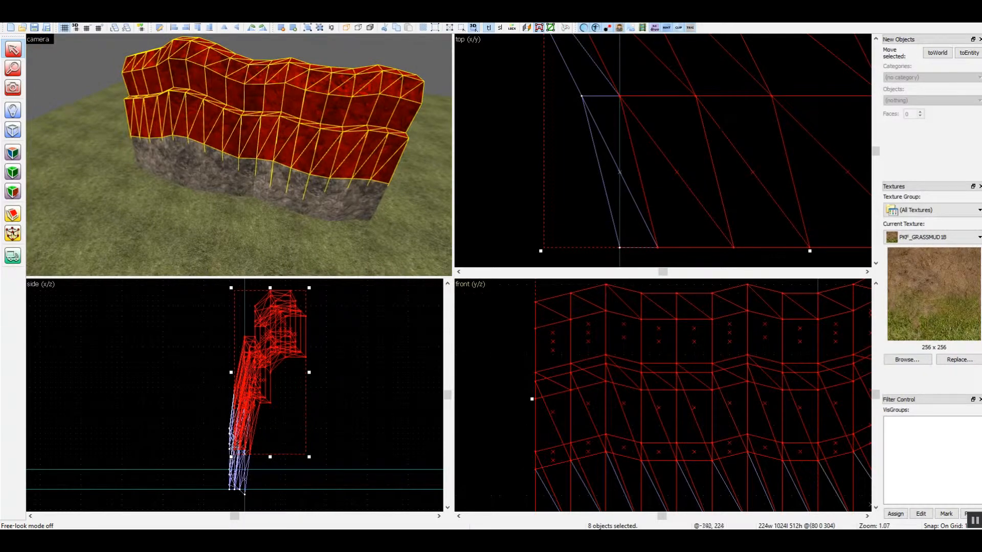
scroll(663, 420, "down", 1)
key("Up")
key("Up")
key("Up")
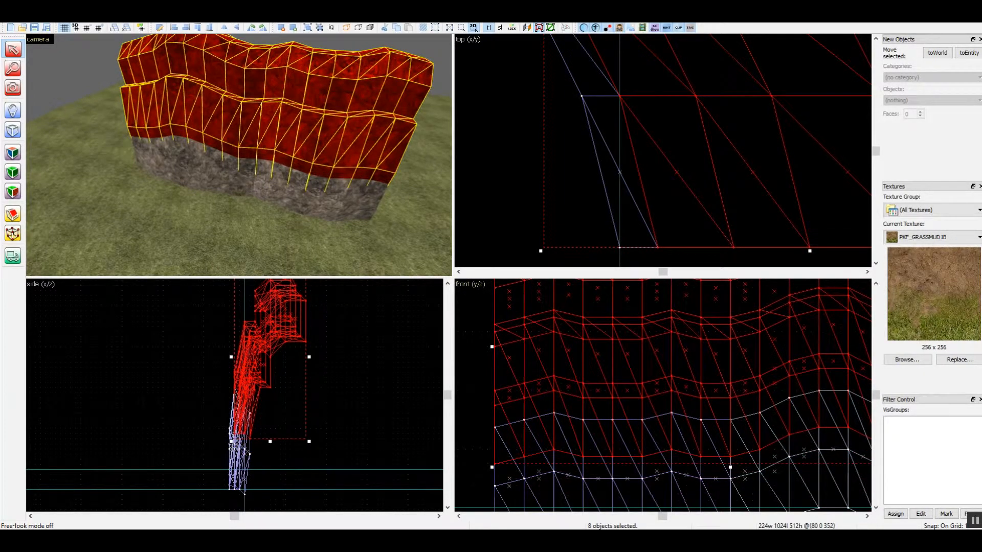
Clear the selection and examine the raised cliff and muddy ledge from the front, the end and above
key("z")
key("w")
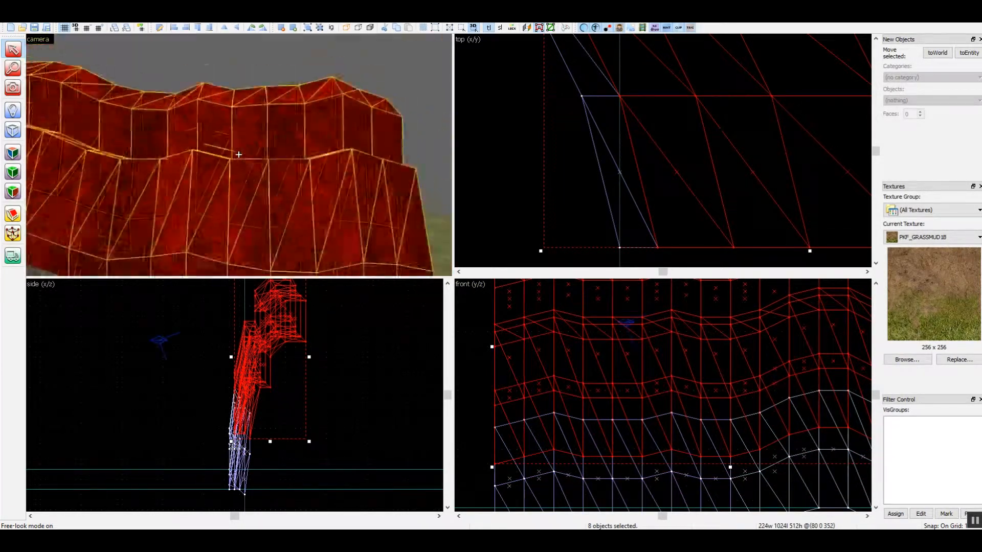
key("s")
key("d")
key("z")
left_click(261, 204)
key("Escape")
key("z")
key("w")
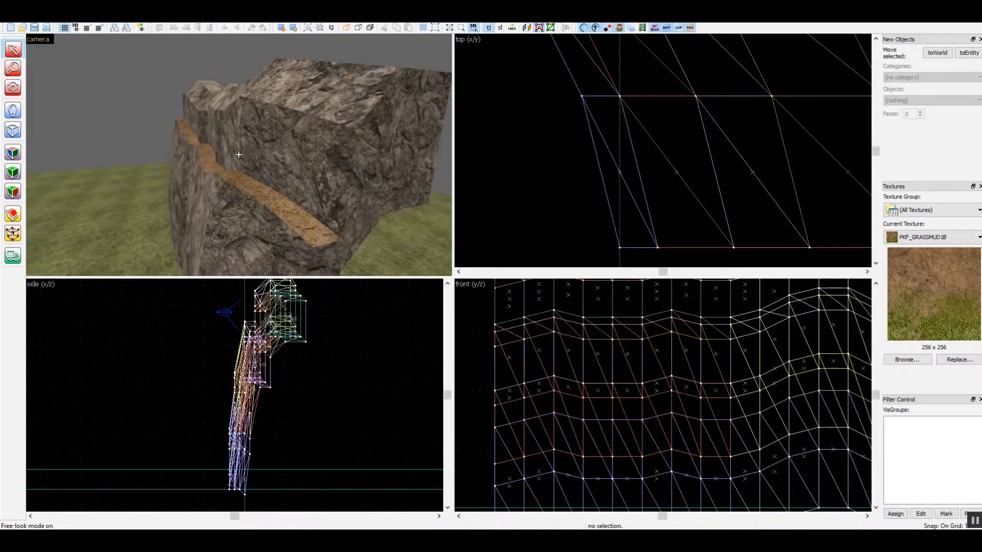
key("w")
key("z")
key("z")
key("z")
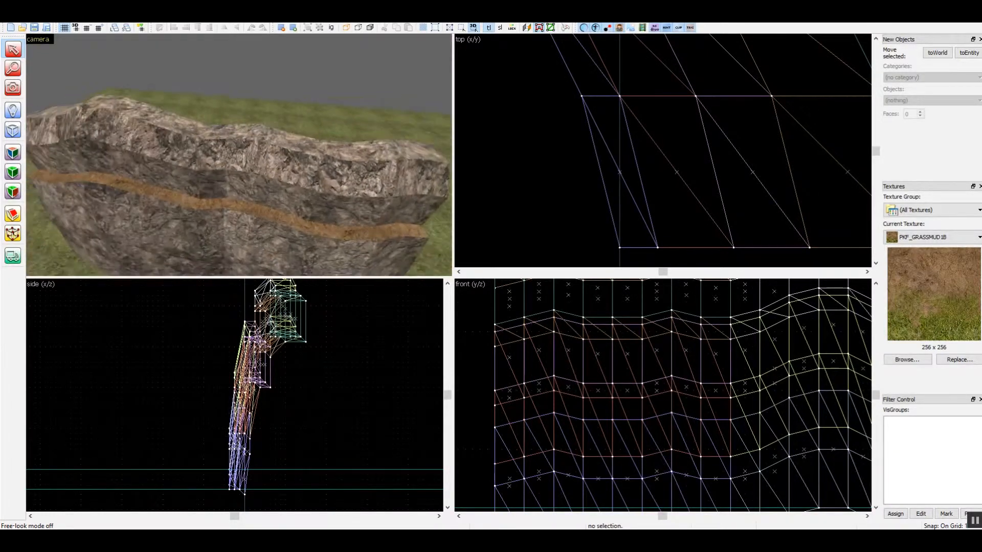
Select the two rearmost sections along the cliff's top and raise them by 128 units
left_click(245, 132)
left_click(176, 122, "ctrl")
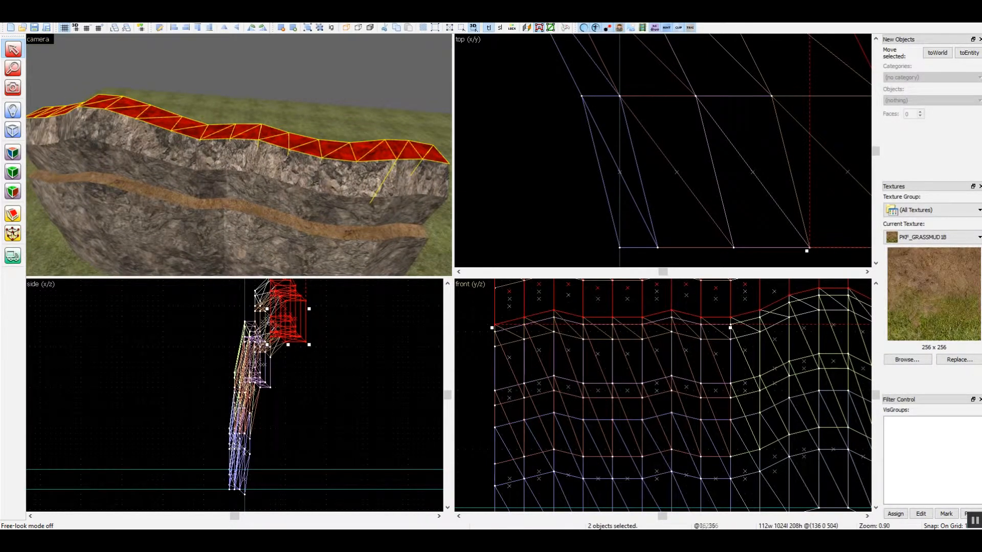
scroll(683, 419, "down", 5)
scroll(716, 330, "up", 4)
scroll(648, 357, "down", 1)
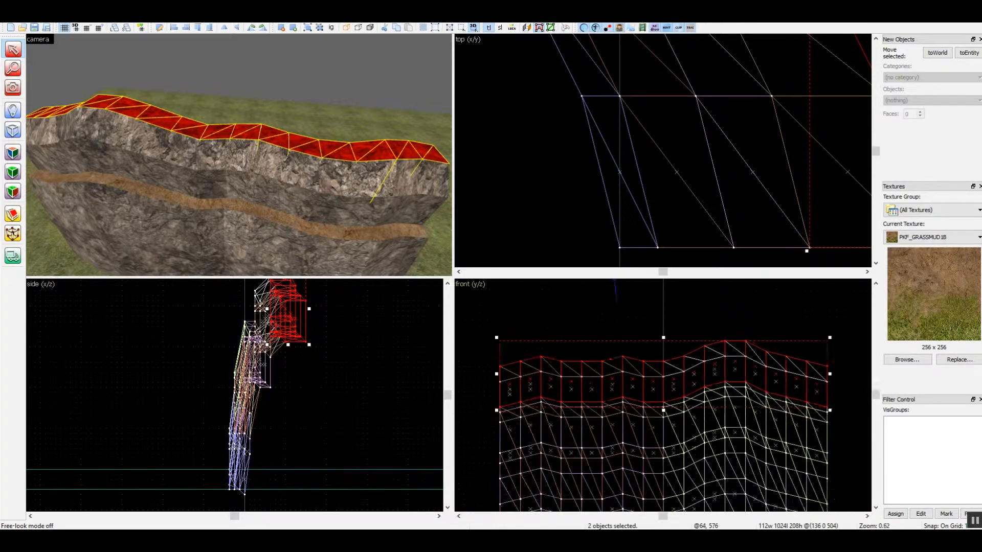
scroll(688, 348, "up", 2)
key("Up")
scroll(736, 356, "down", 2)
scroll(737, 355, "up", 1)
key("Up")
key("Up")
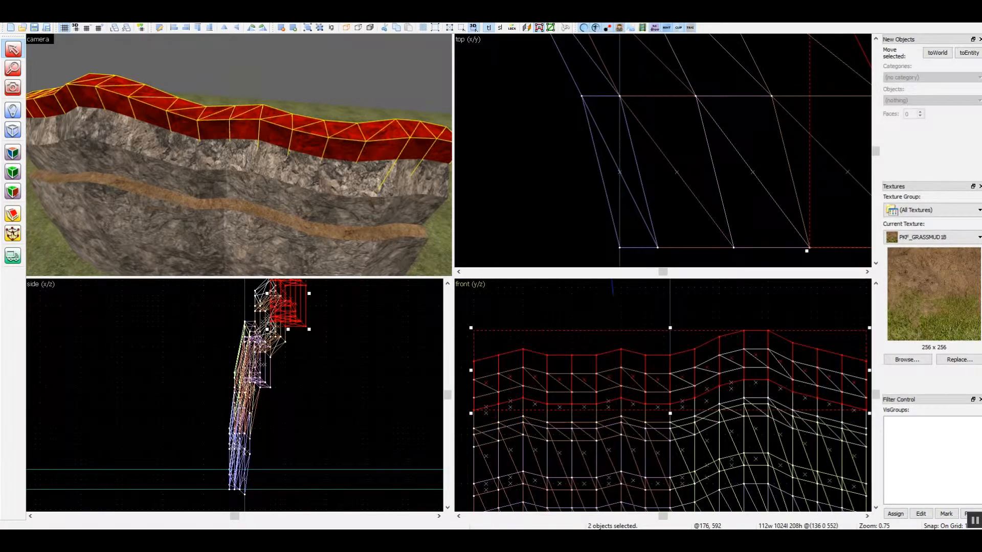
key("Up")
key("Up")
key("Up")
key("Up")
key("Up")
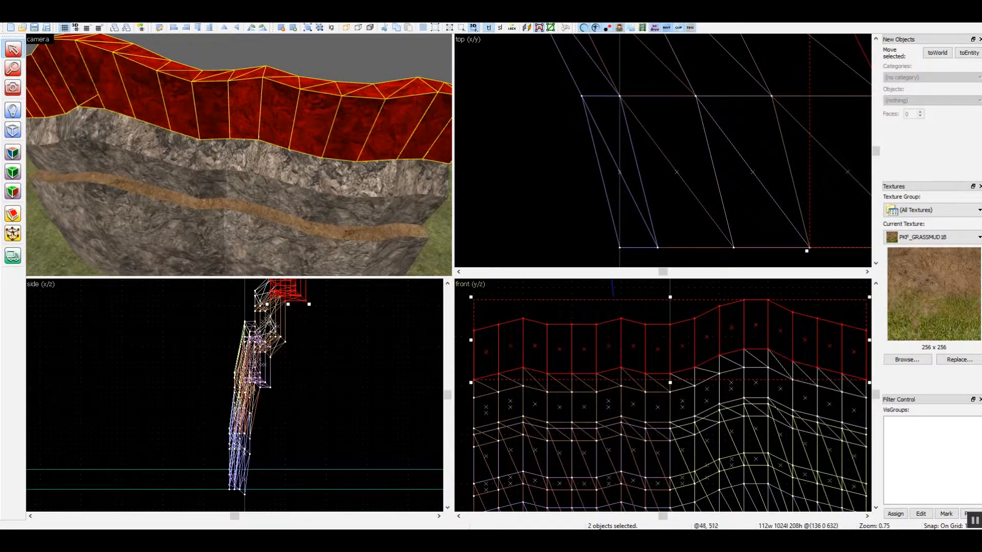
Raise the top row of vertices on both rear sections by 112 units and finish vertex editing
scroll(665, 397, "down", 2)
key("shift+v")
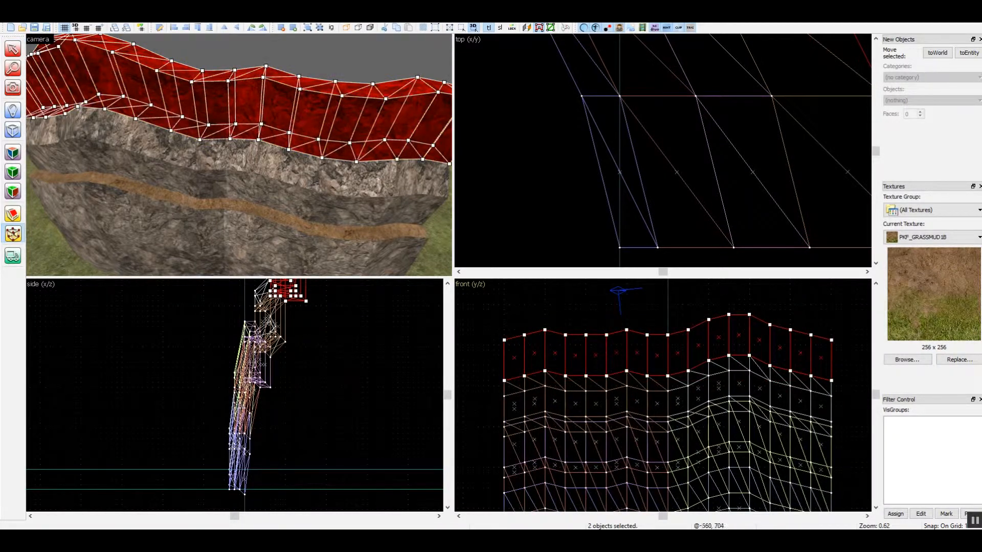
left_click_drag(488, 320, 847, 346)
left_click_drag(697, 300, 770, 316, "ctrl")
scroll(740, 490, "down", 1)
scroll(731, 492, "down", 1)
scroll(731, 375, "up", 2)
key("Up")
key("Up")
key("Up")
key("Up")
key("Up")
key("Up")
key("Up")
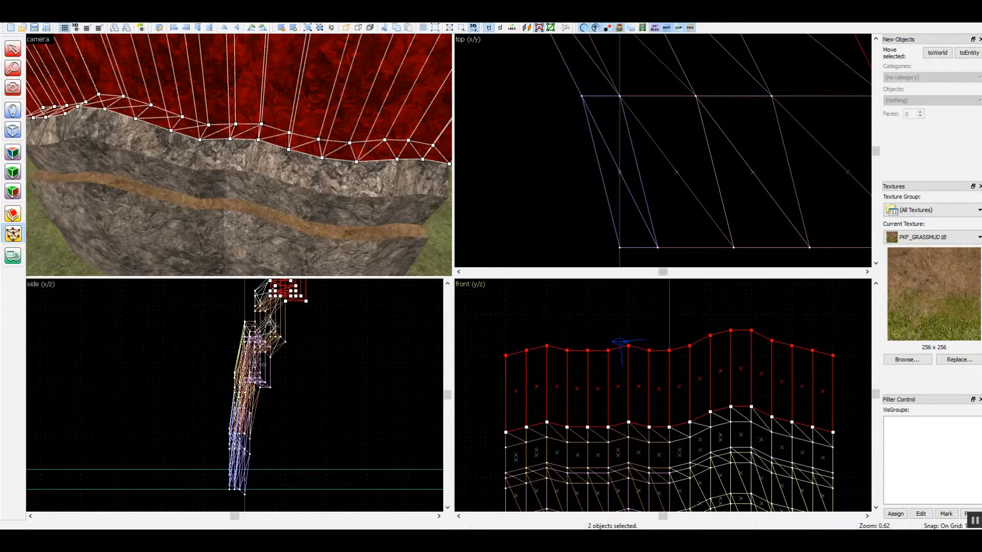
key("shift+s")
Filter the texture browser by "sky" and apply the SKY texture to the two tall rear sections
key("z")
key("s")
key("z")
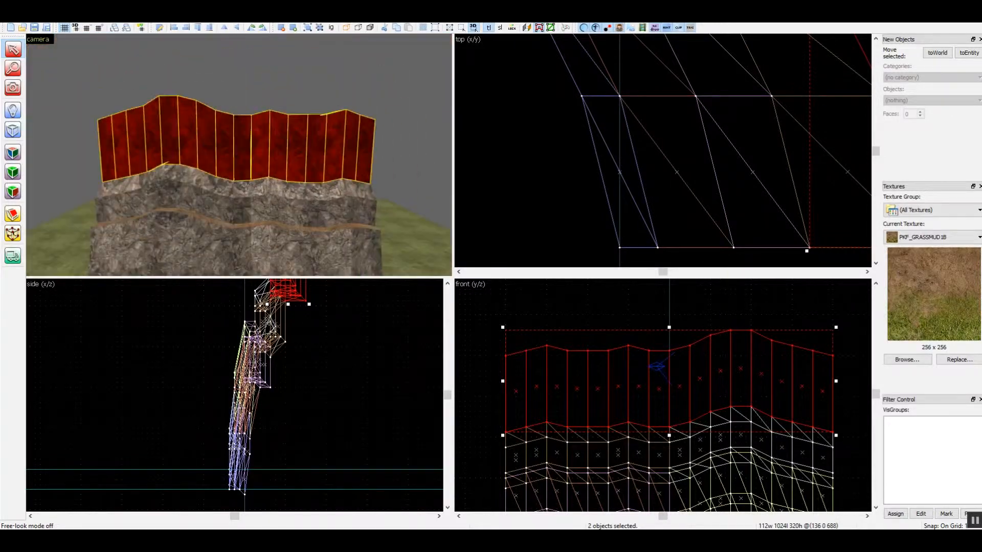
left_click(907, 360)
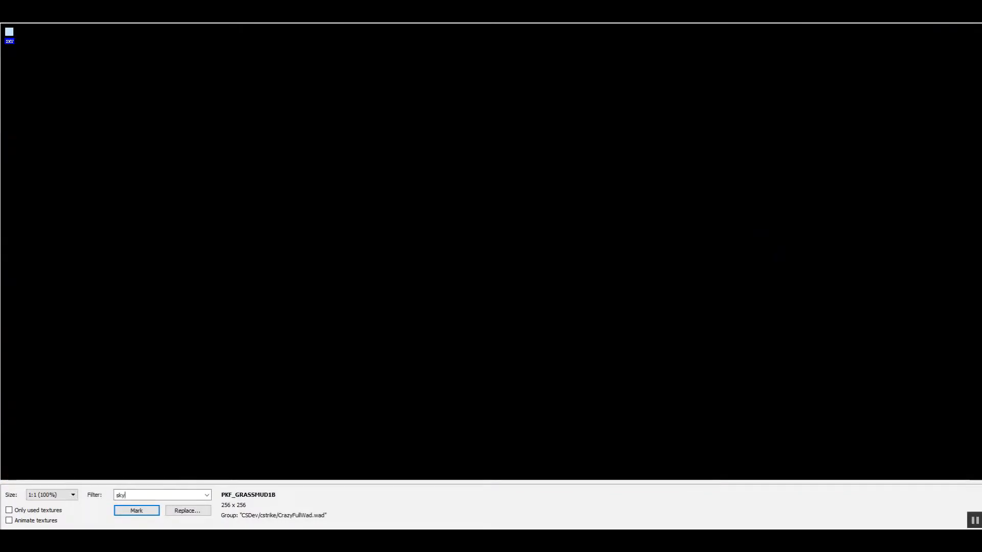
double_click(9, 31)
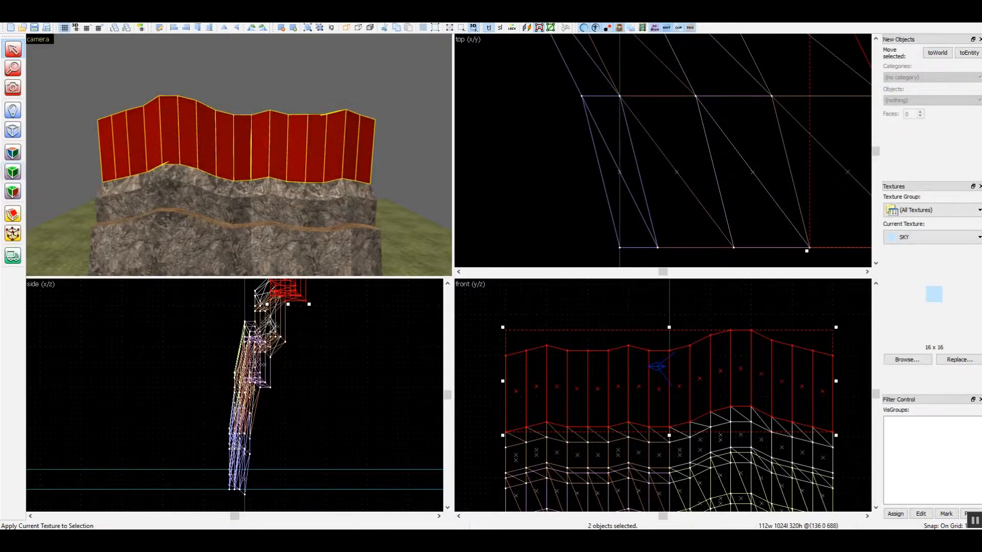
Copy the grass floor straight up as a flat ceiling at the top of the sky wall, centred at height 864
key("z")
key("w")
key("a")
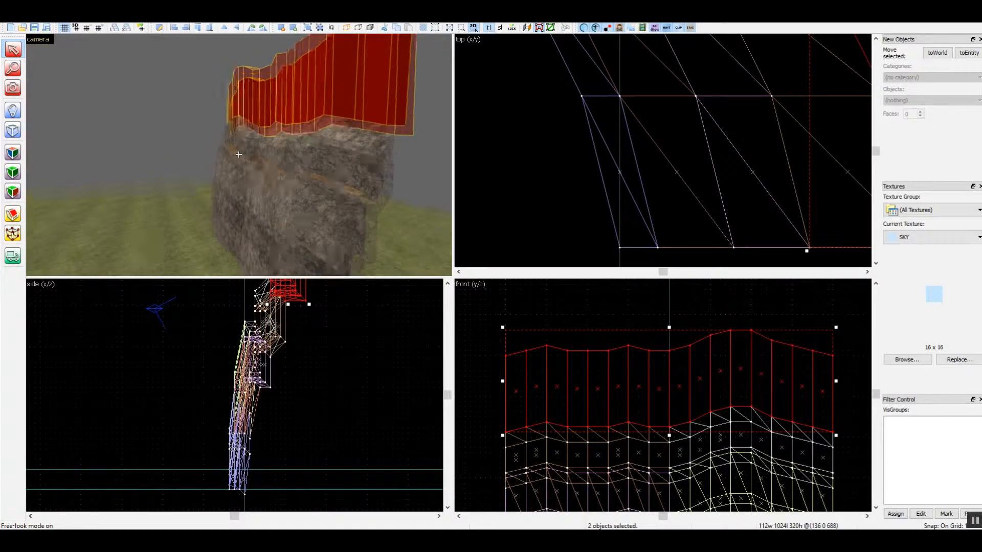
key("s")
key("z")
left_click(220, 241)
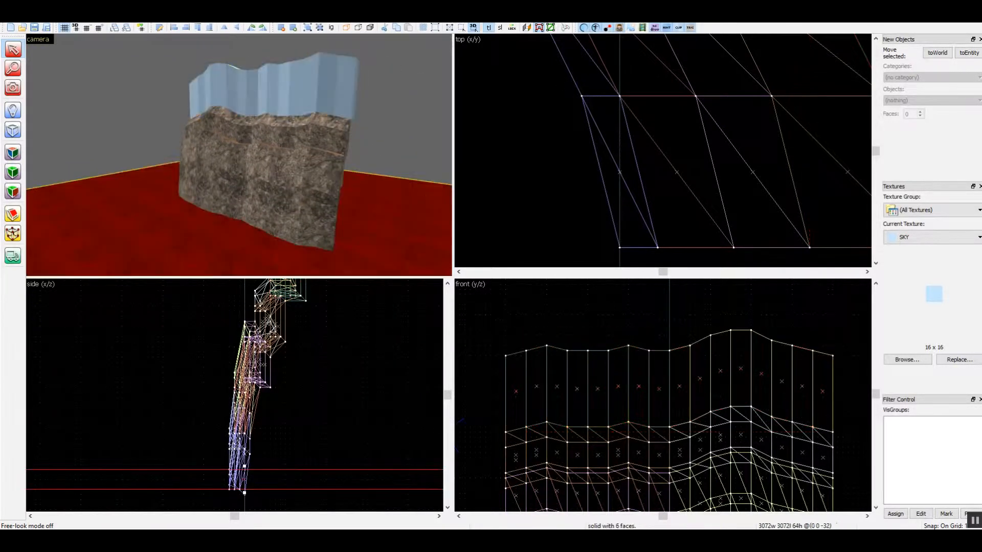
scroll(363, 435, "down", 4)
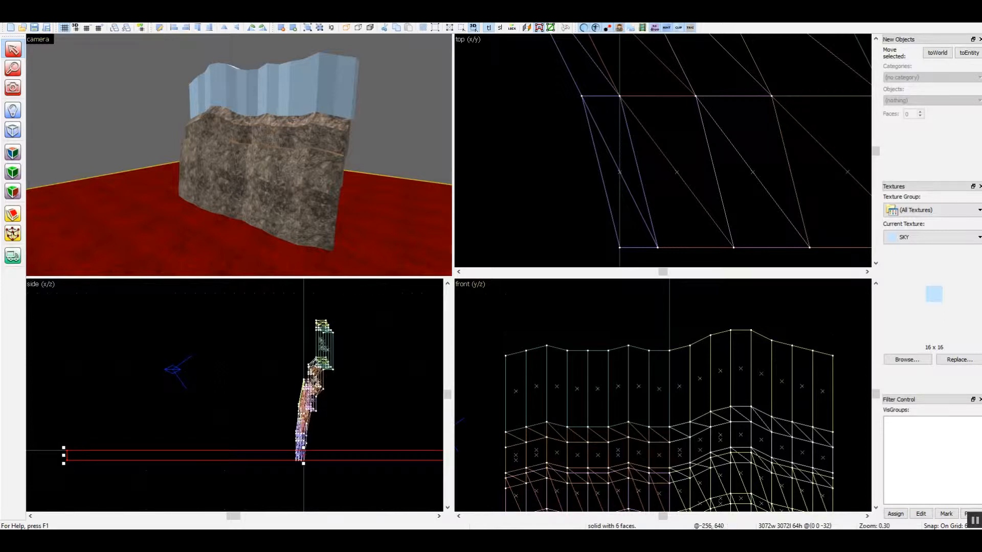
left_click_drag(67, 461, 67, 319)
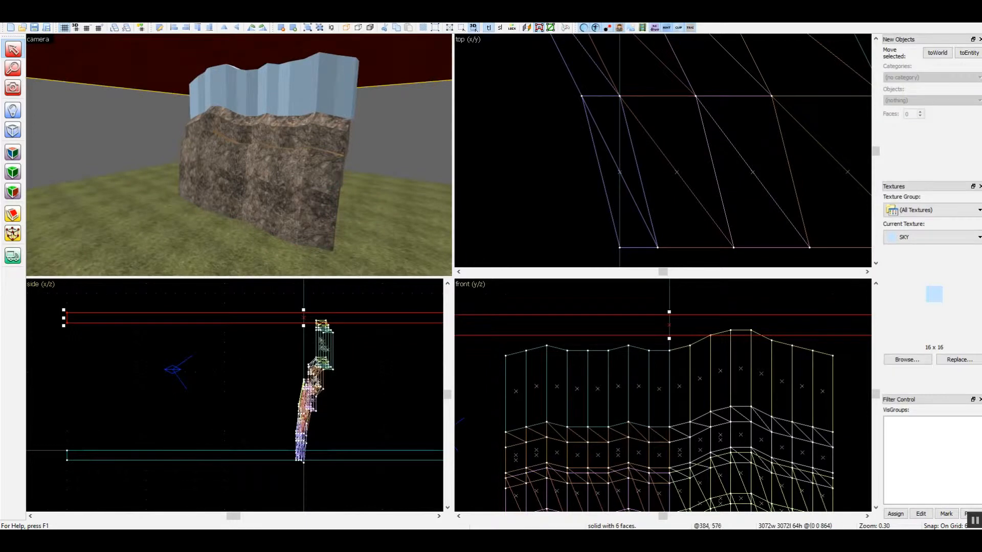
Lower the SKY-textured ceiling by 64 units to overlap the sky wall's uneven top, and save the map
scroll(581, 457, "down", 4)
scroll(650, 414, "up", 3)
key("Down")
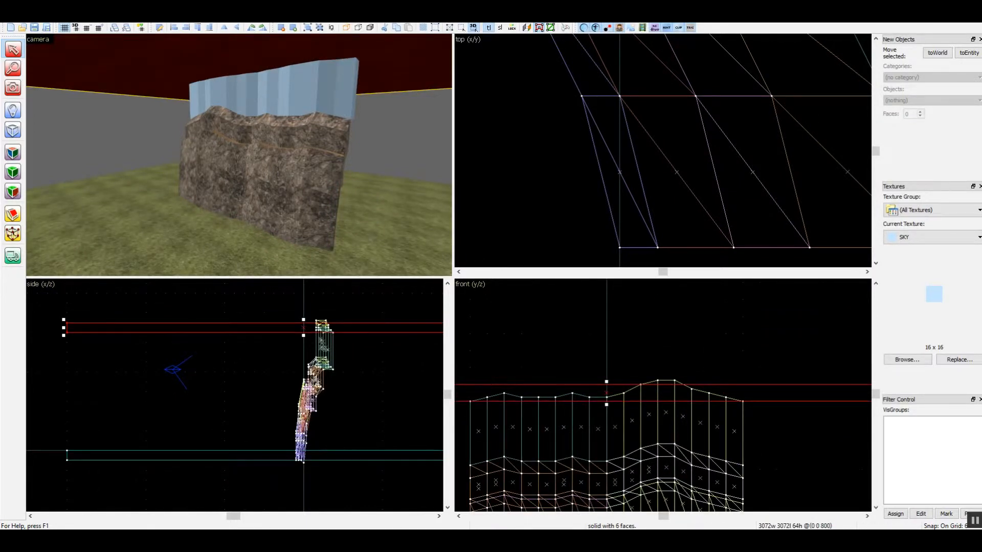
key("Escape")
key("ctrl+s")
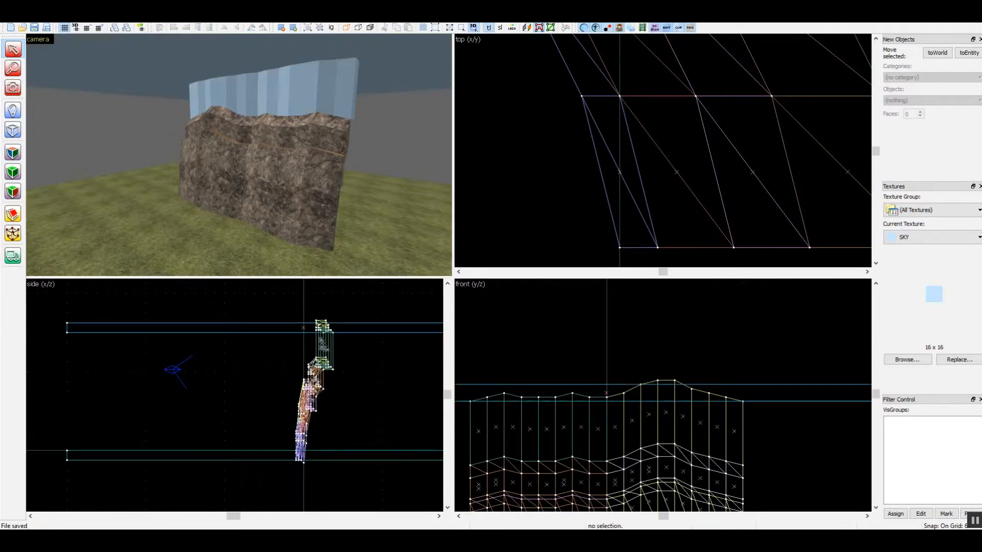
Select the rock section directly below the muddy ledge at the cliff's higher-peaked end
key("z")
key("w")
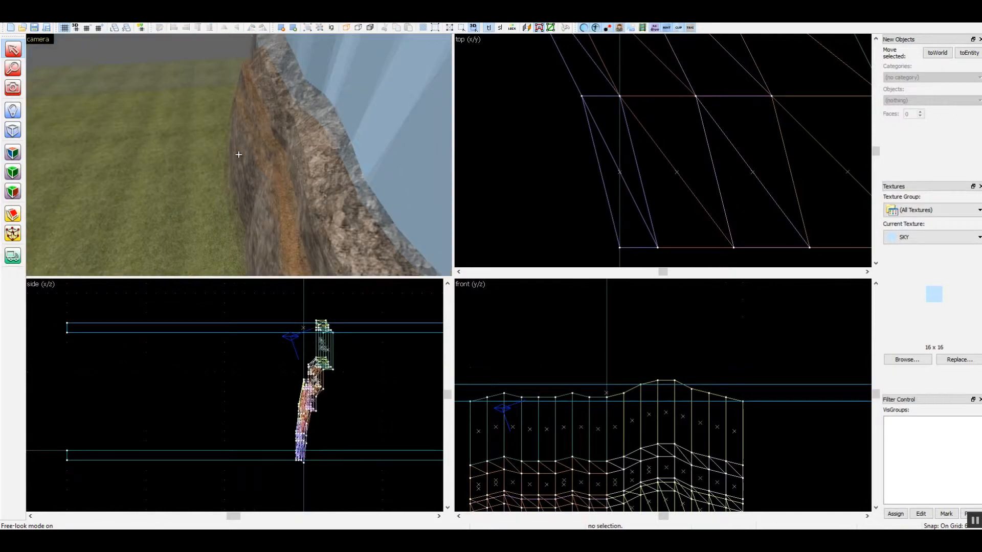
key("w")
key("a")
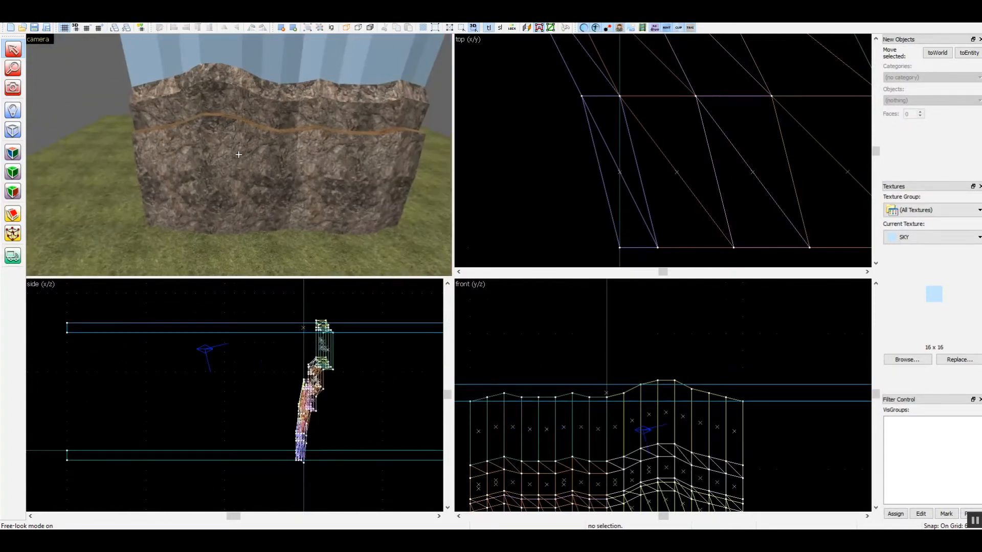
key("z")
left_click(179, 169)
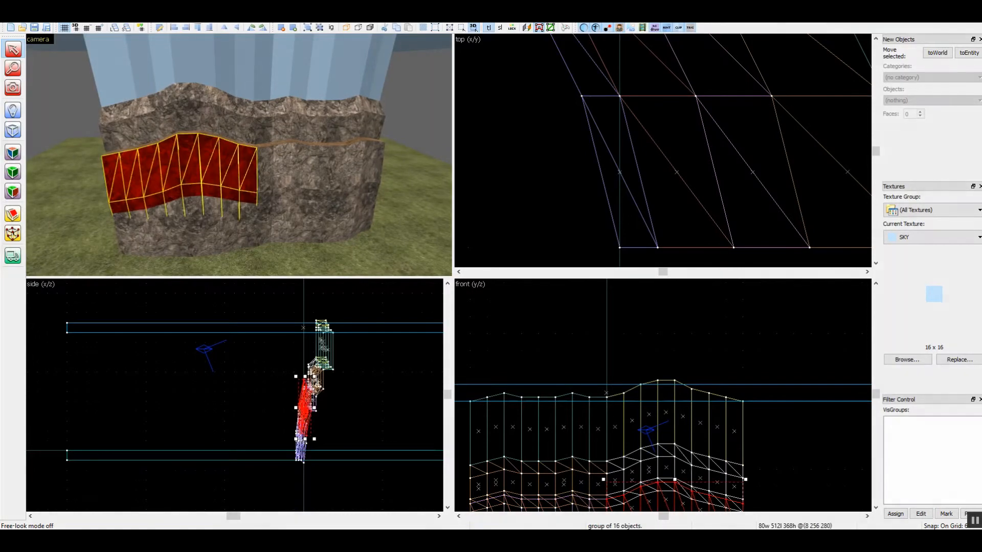